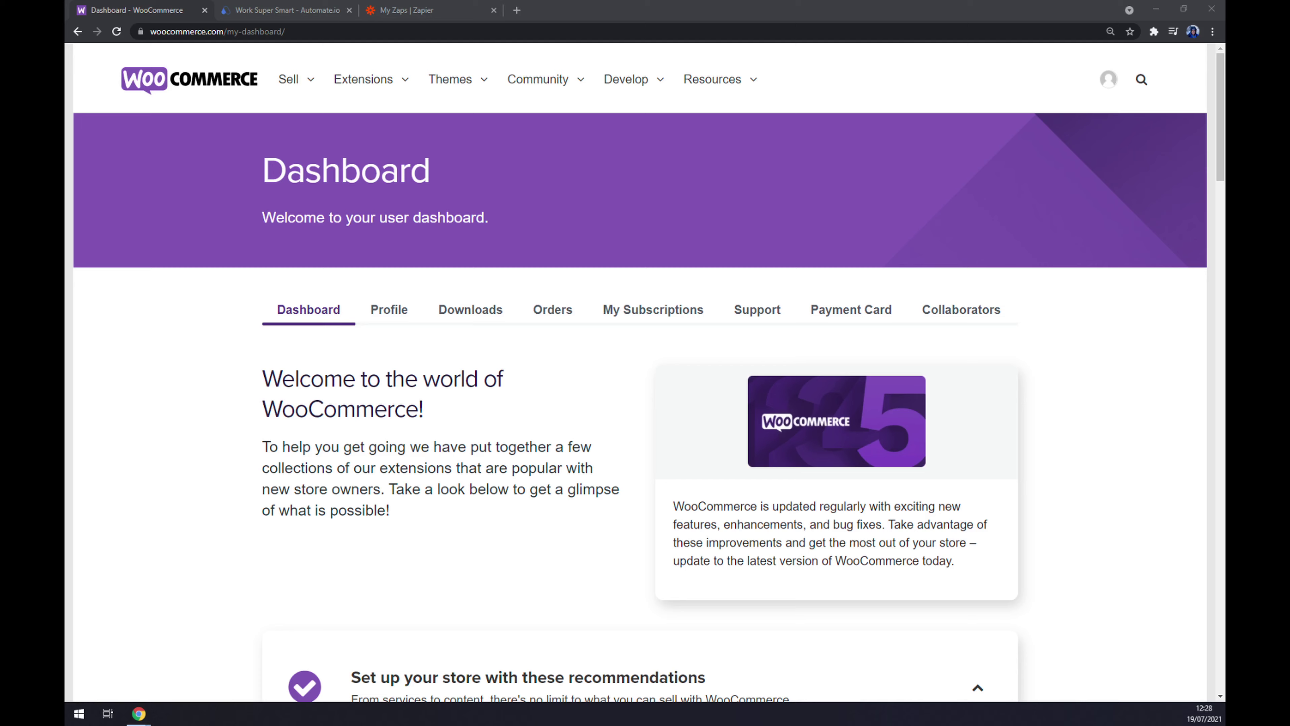
Step: Switch from the WooCommerce.com dashboard to the Automate.io browser tab
click(252, 10)
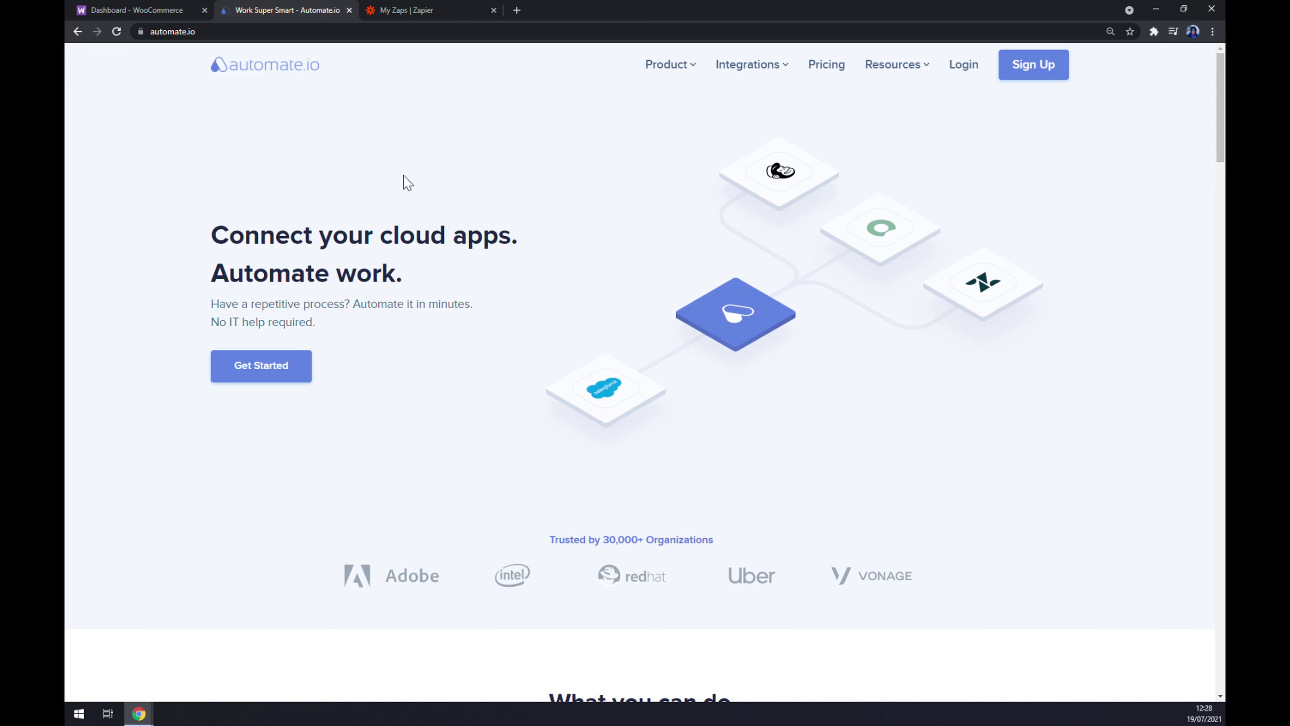
Step: Search all Automate.io integrations for WooCommerce, then HubSpot, to reach their integration page
mouse_move(767, 89)
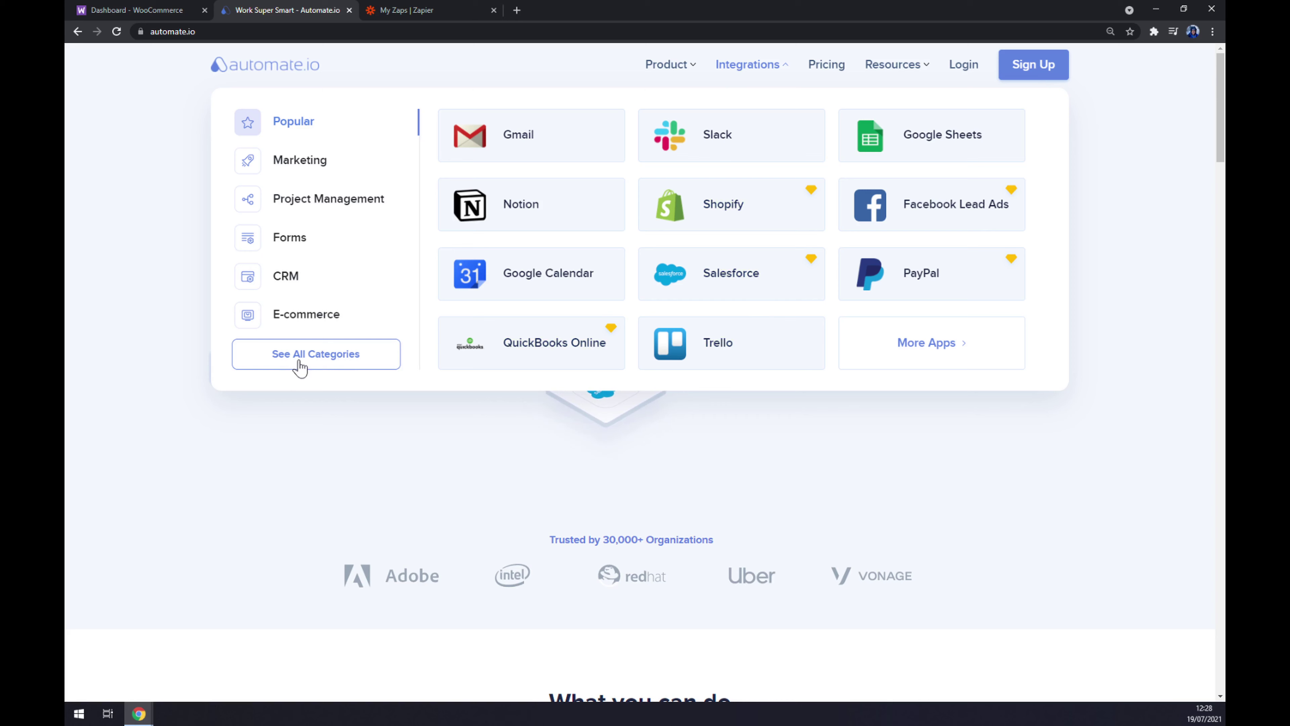
click(315, 363)
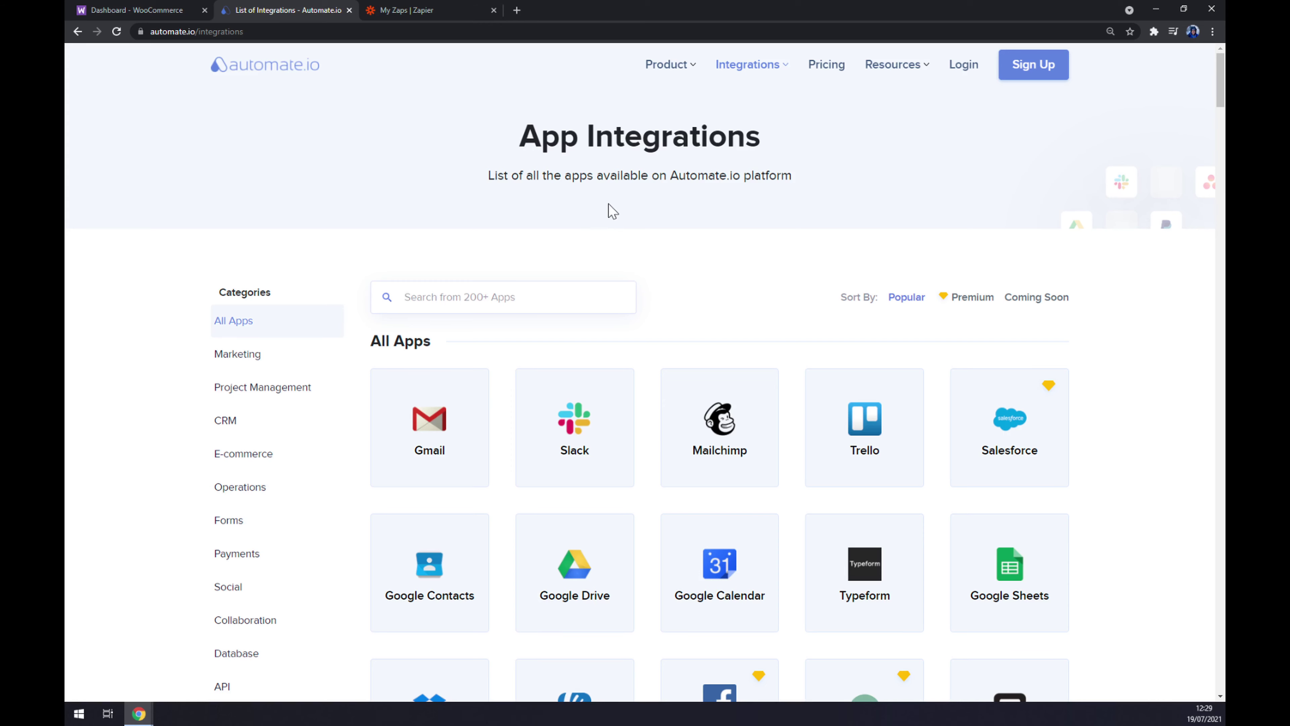
text(woo)
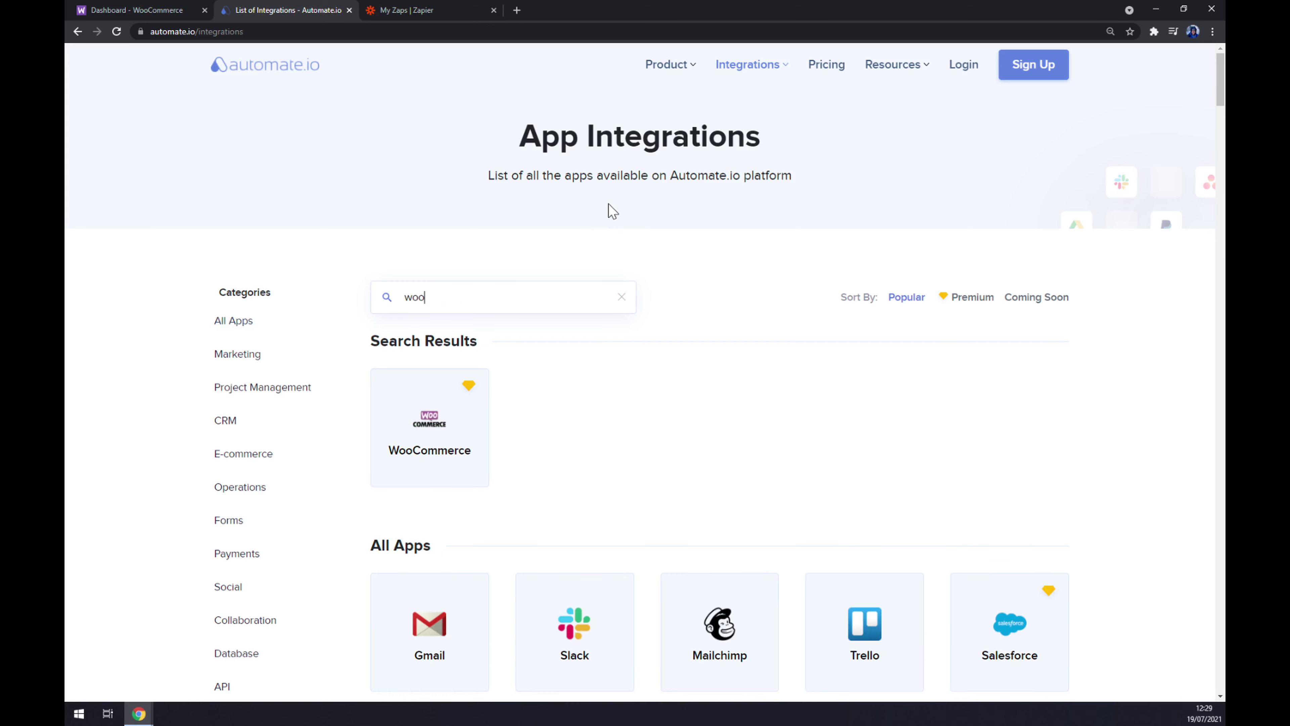
click(452, 464)
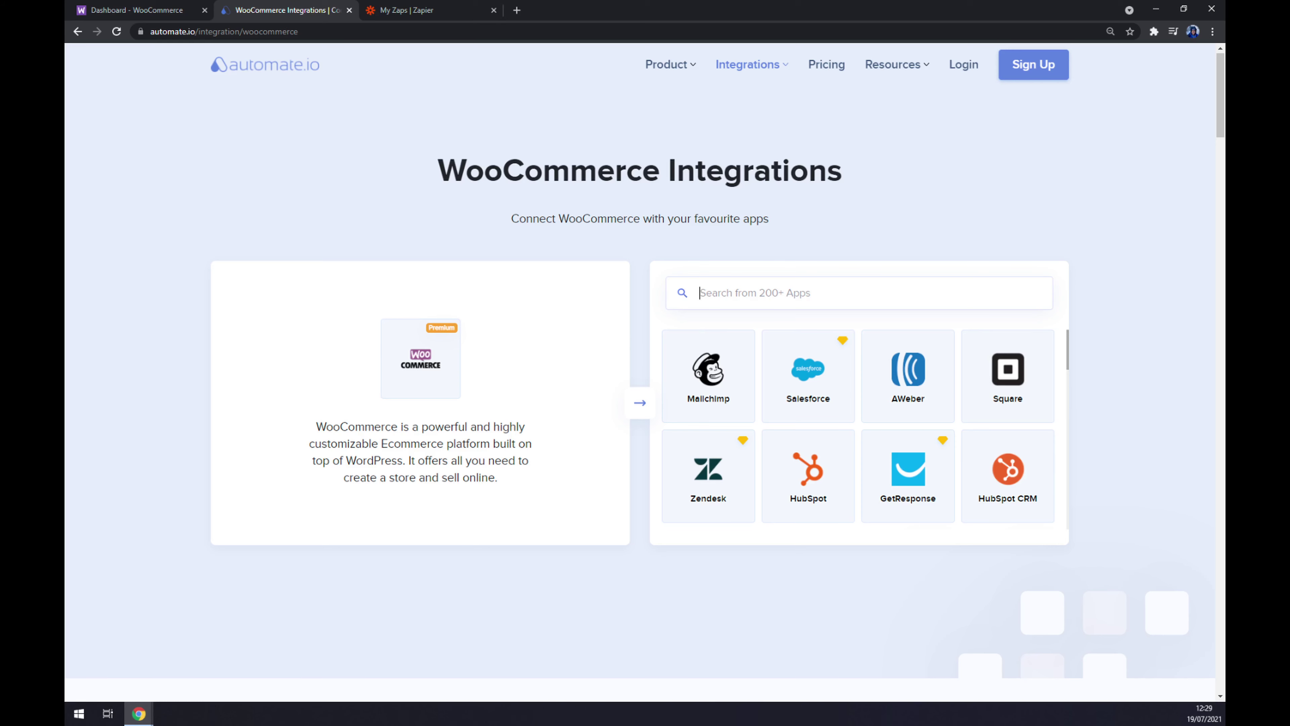
text(hub)
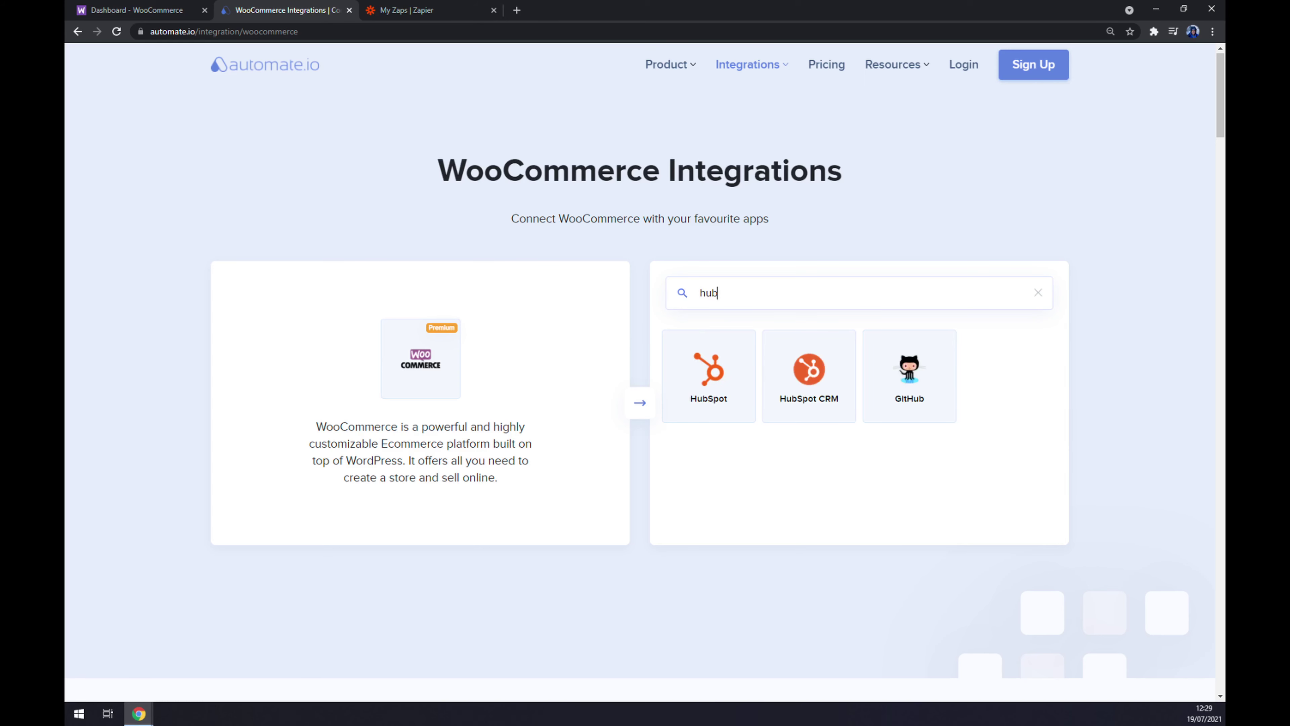
text(spo)
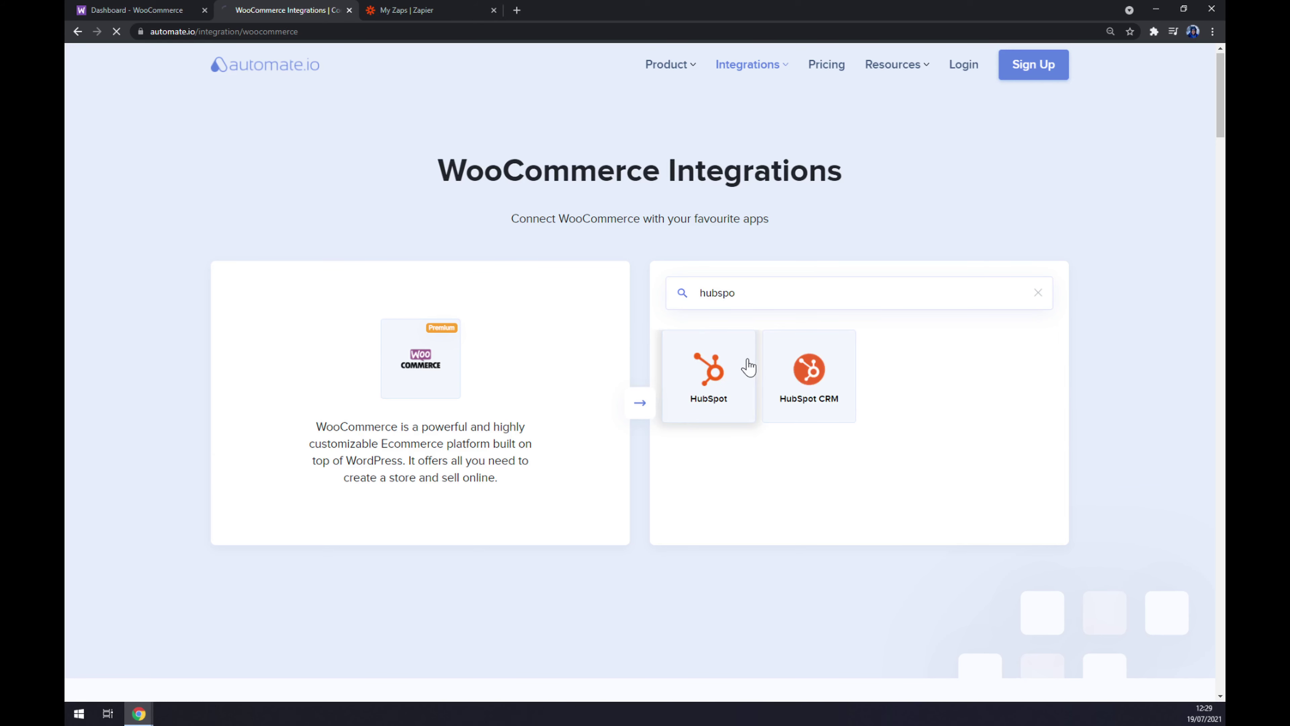
click(745, 367)
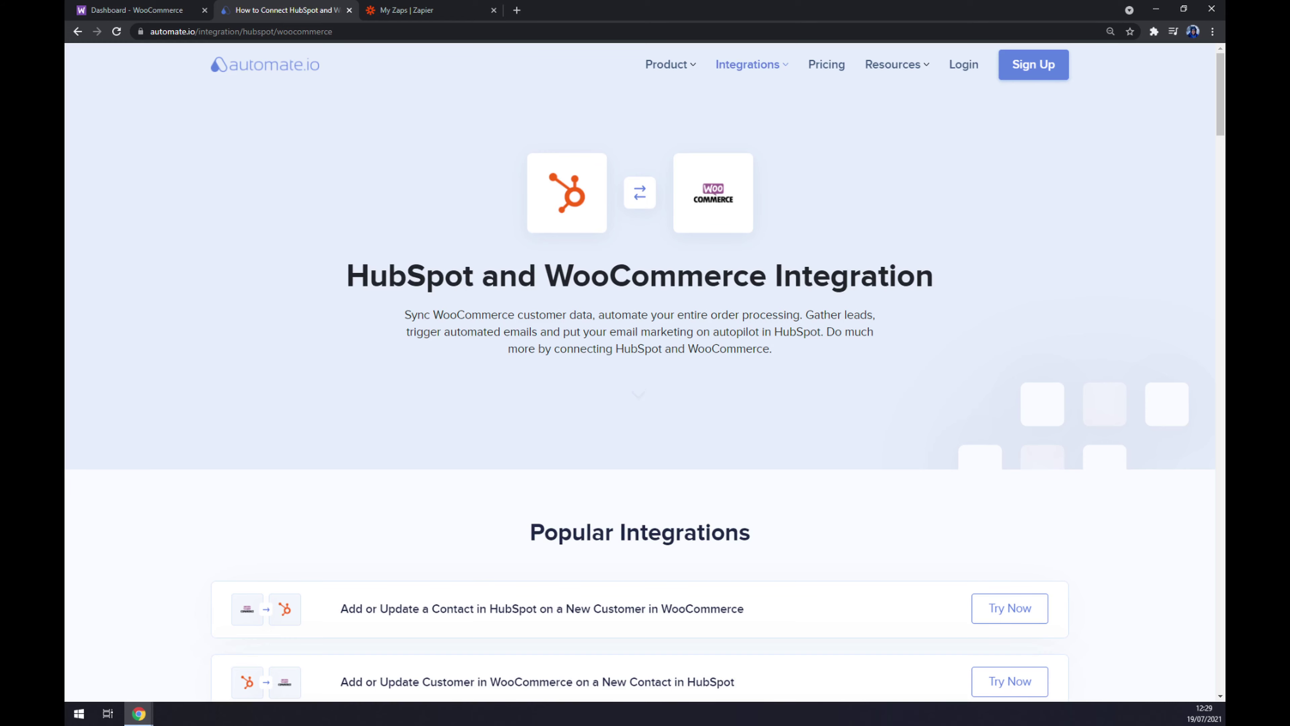
scroll(676, 293, down, 6)
drag(503, 186, 746, 183)
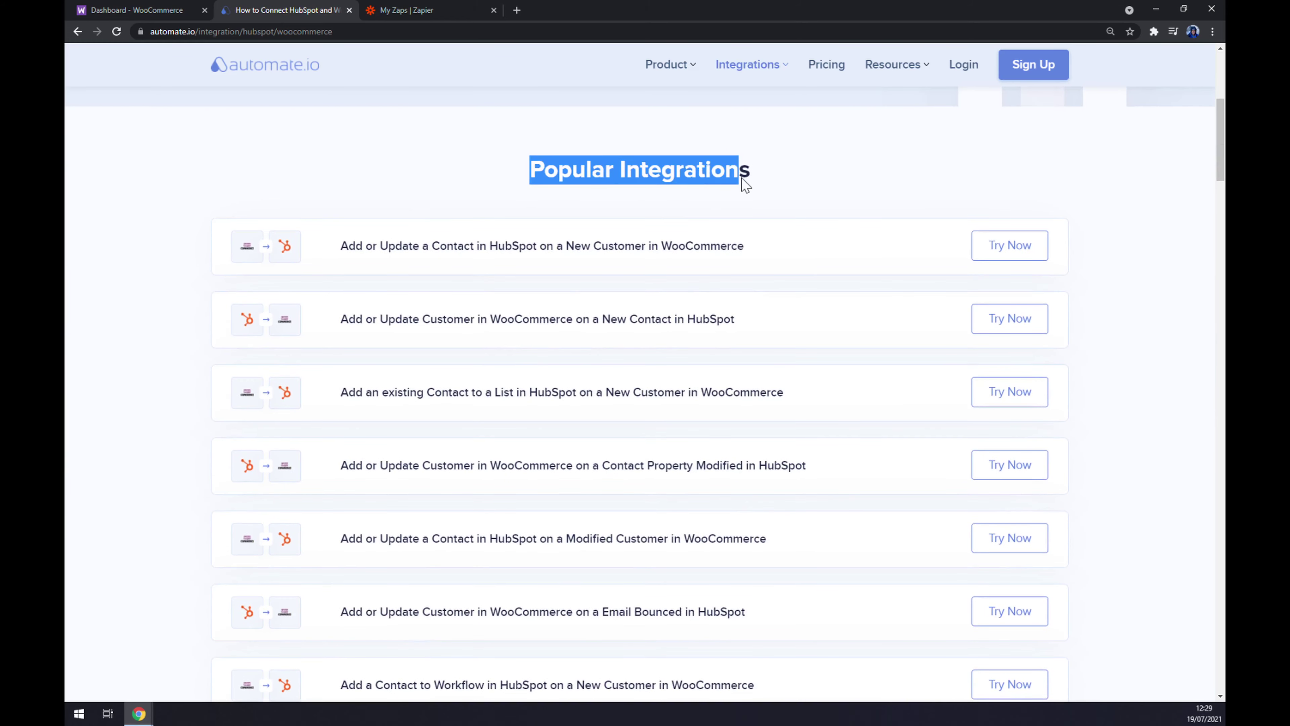
click(779, 177)
scroll(547, 227, up, 4)
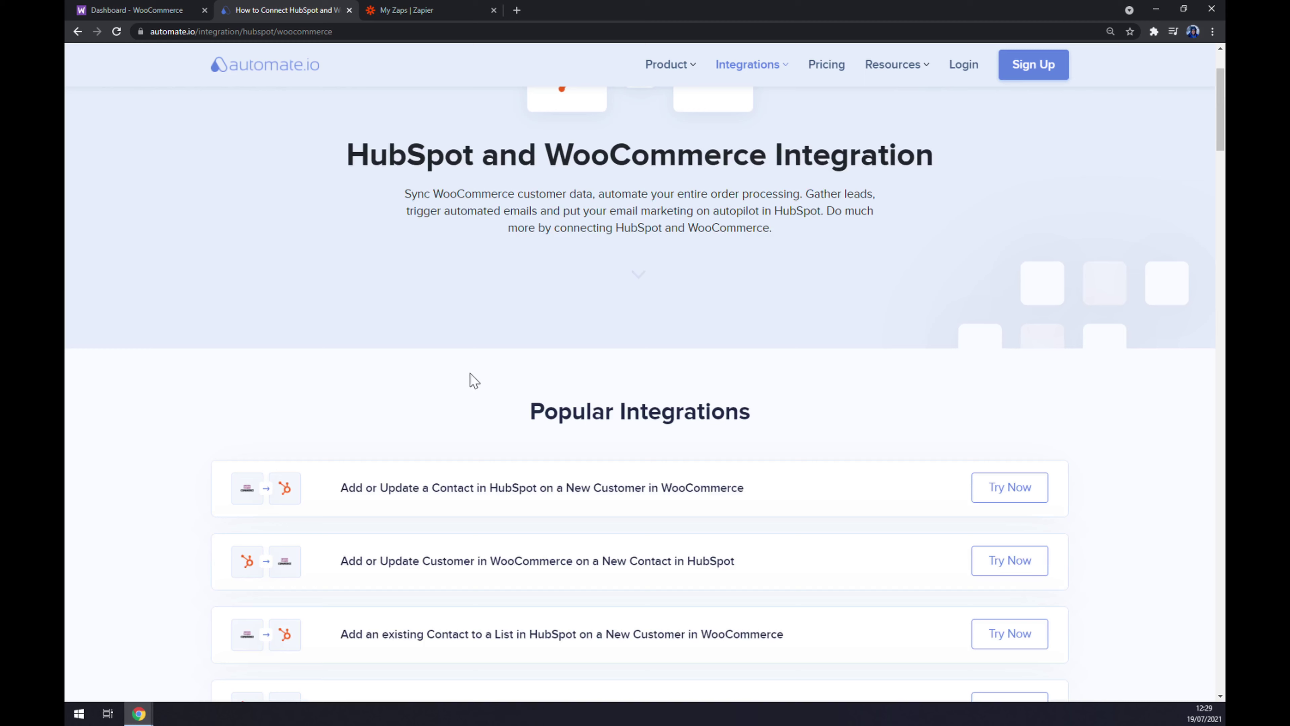
drag(529, 413, 751, 412)
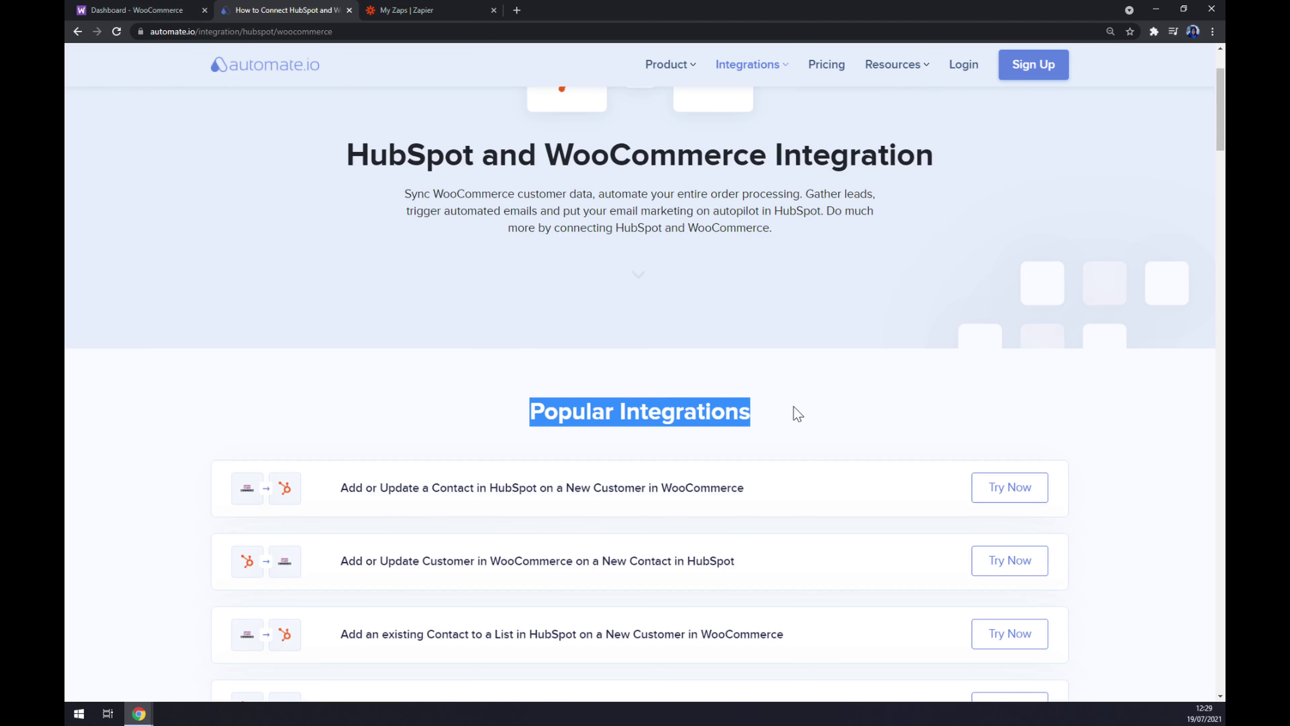
scroll(598, 386, down, 2)
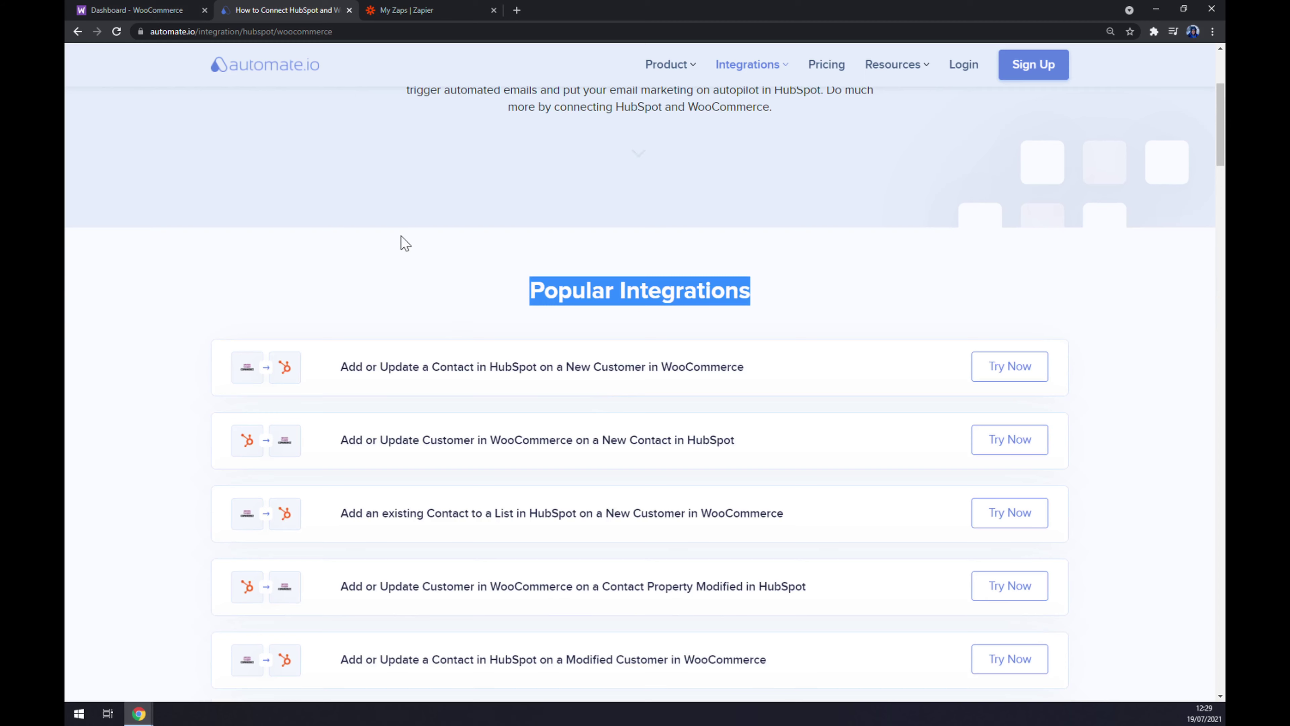
scroll(414, 342, down, 2)
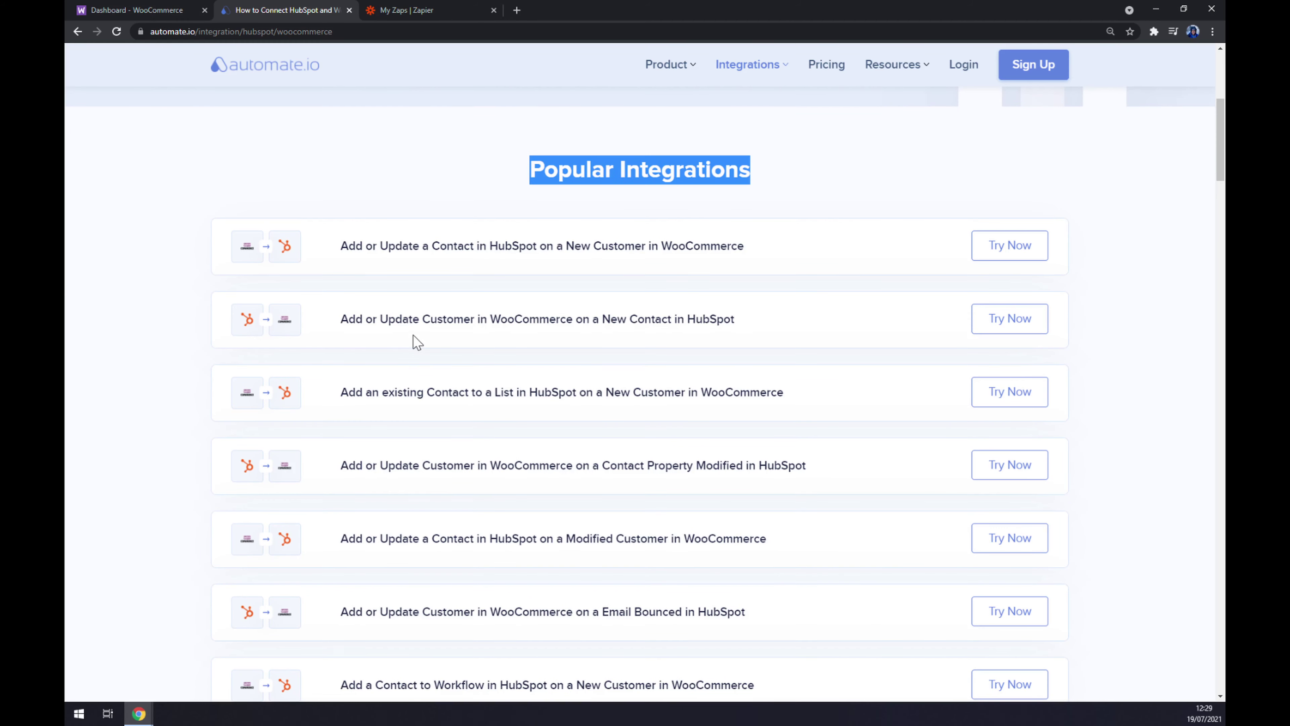
scroll(417, 346, down, 10)
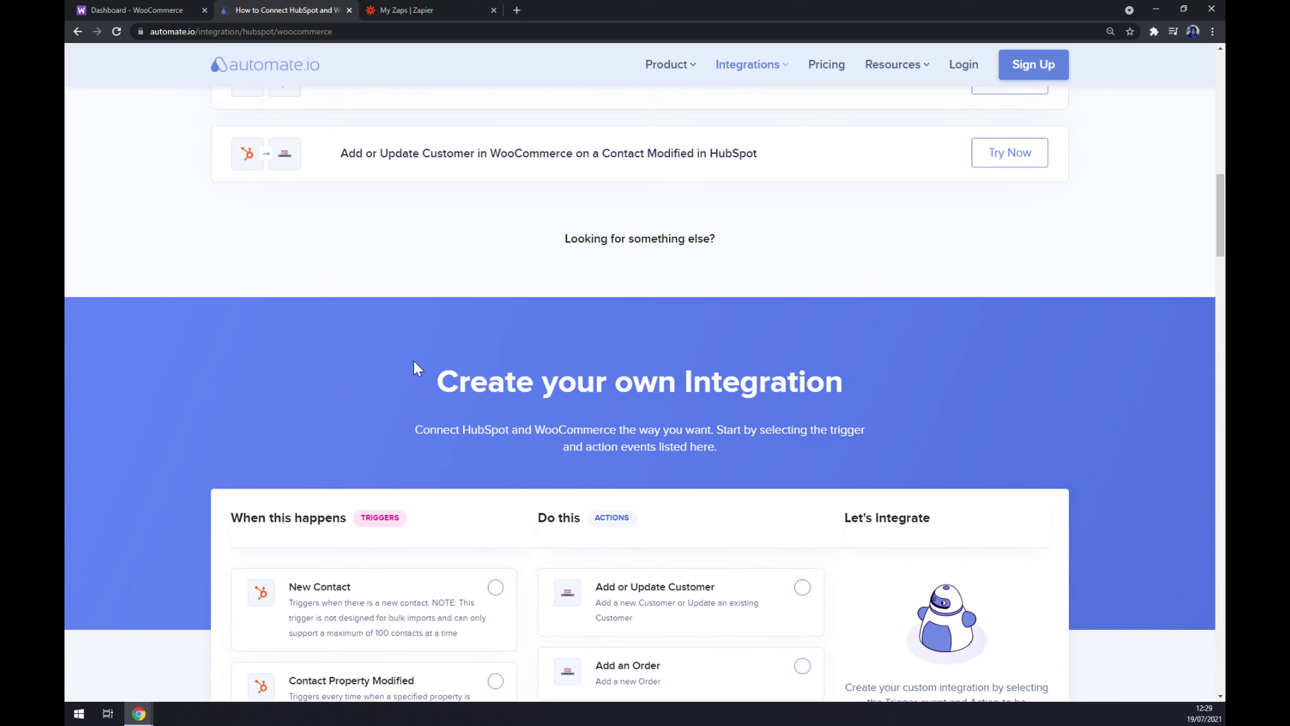
drag(414, 362, 844, 384)
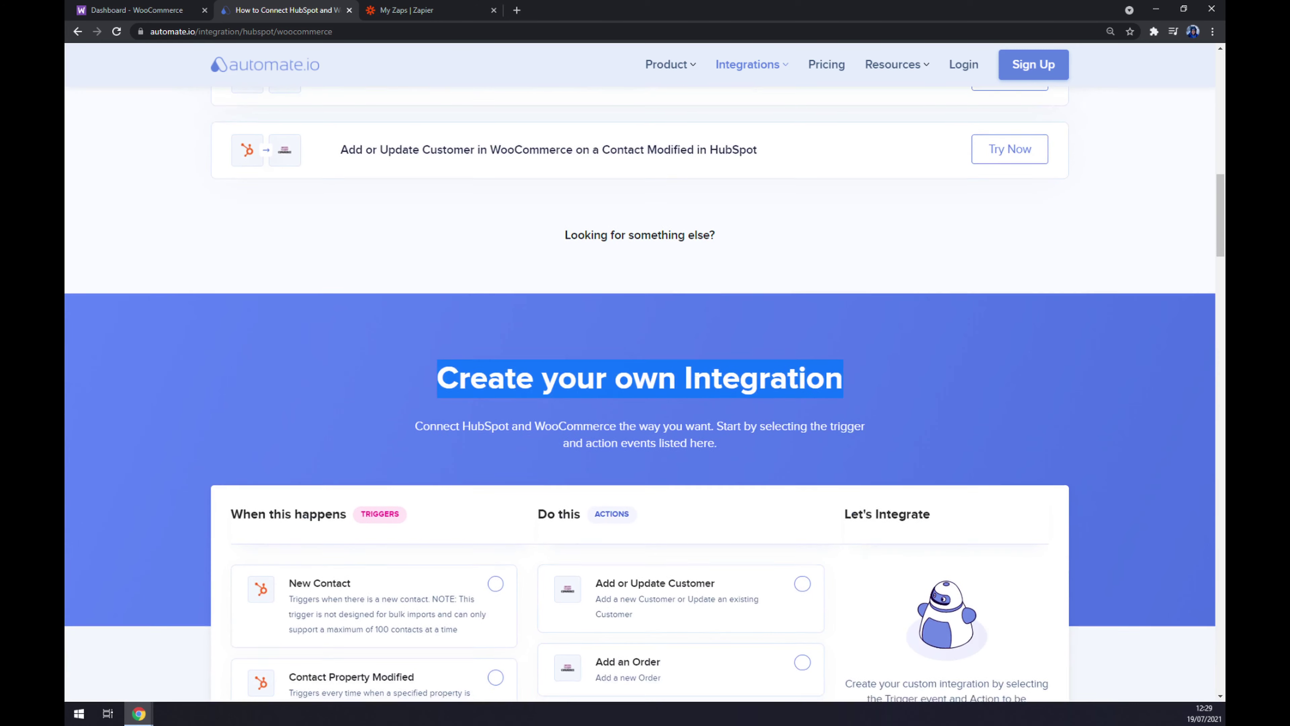
Step: Browse the WooCommerce trigger list, trying Modified Product as the trigger
scroll(822, 384, down, 2)
drag(470, 399, 321, 403)
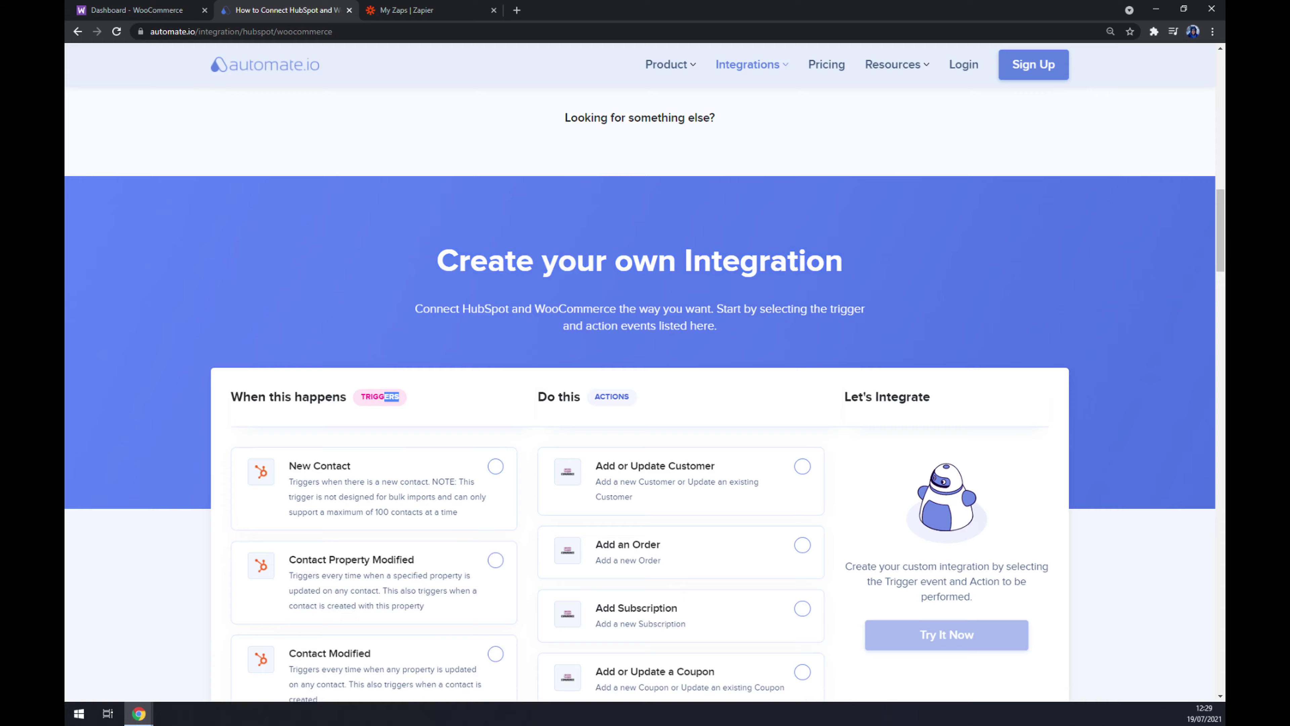
scroll(490, 378, down, 15)
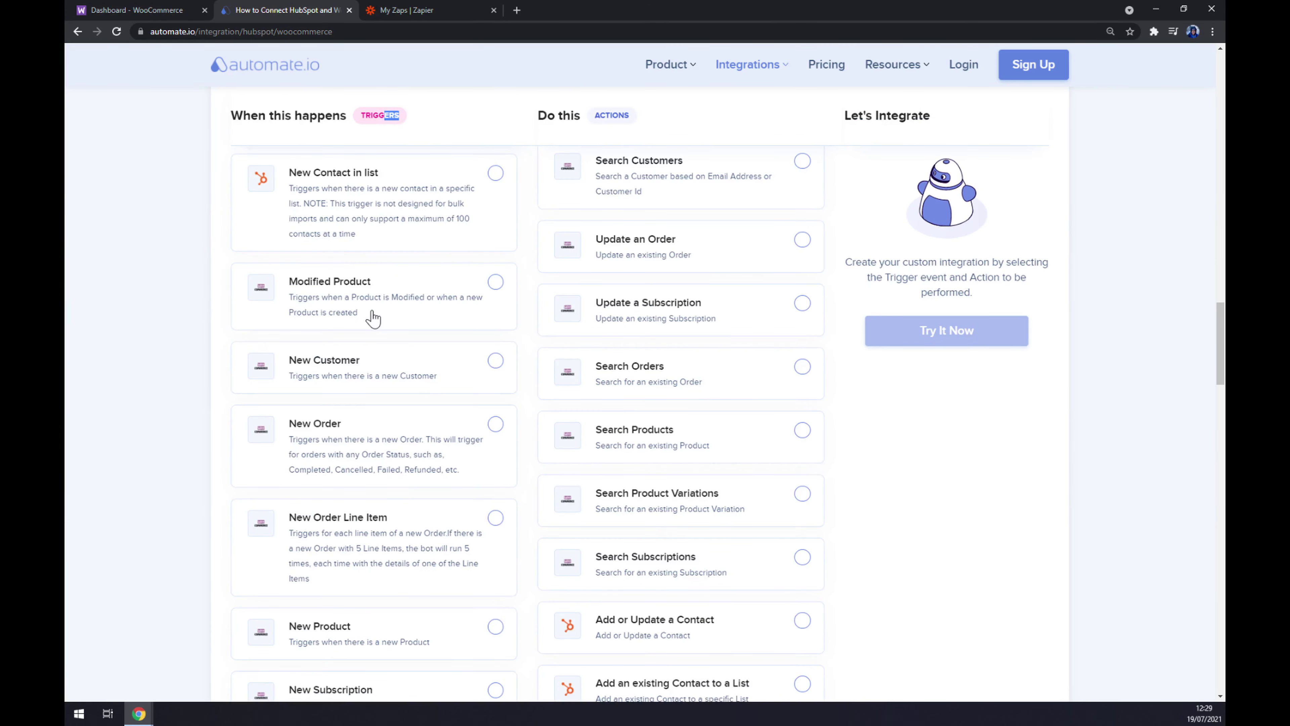
click(373, 317)
scroll(373, 318, up, 6)
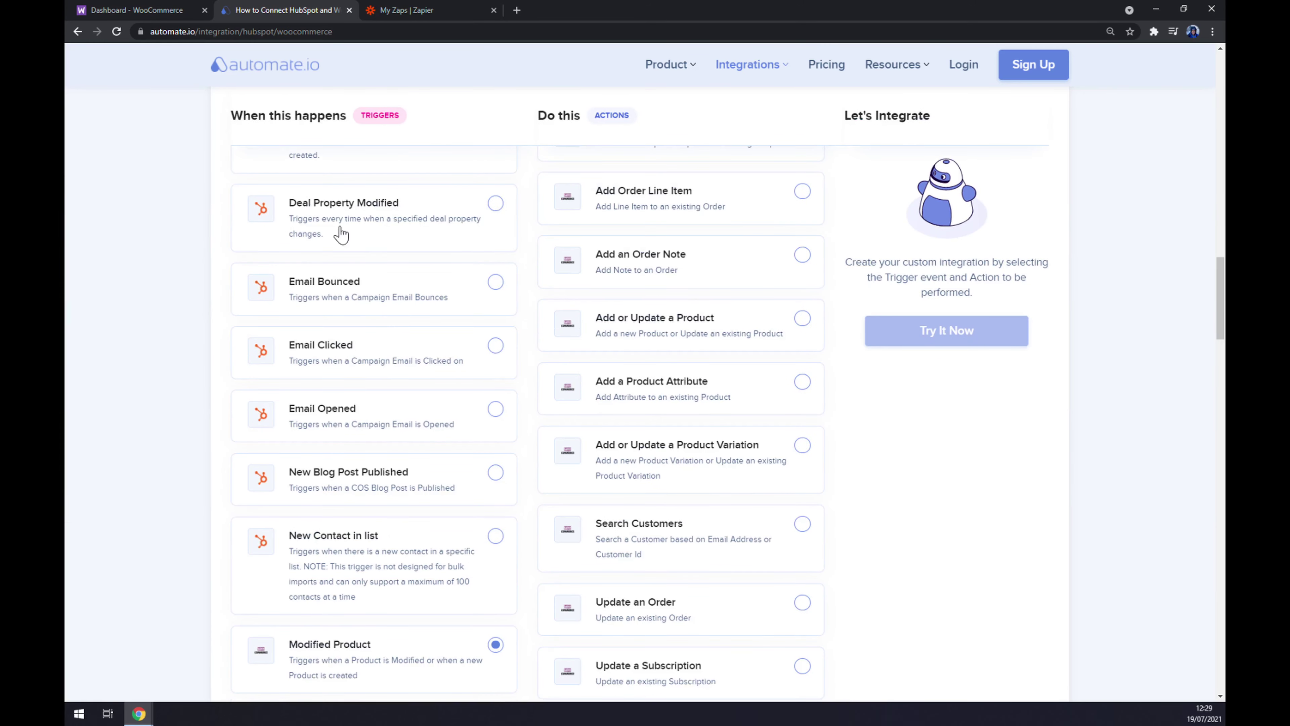
scroll(340, 234, up, 4)
scroll(374, 331, up, 3)
scroll(374, 331, down, 10)
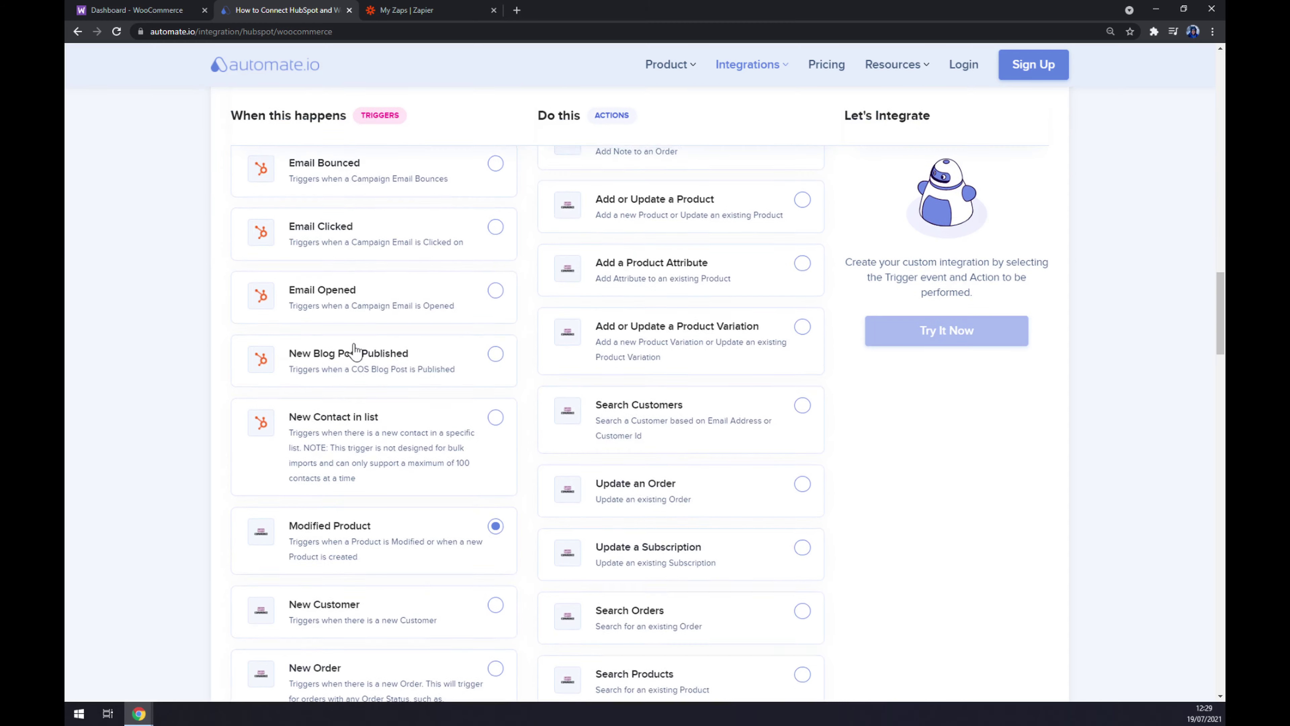
scroll(508, 254, up, 5)
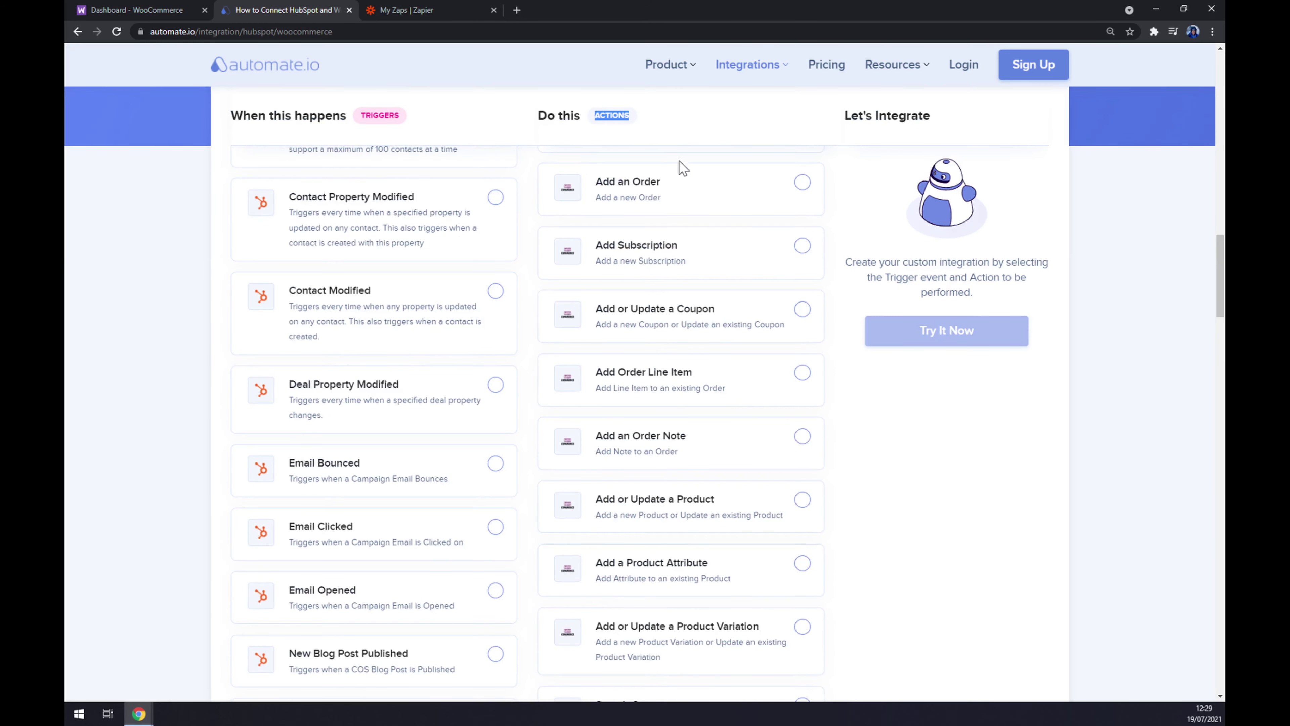
scroll(679, 161, down, 10)
click(802, 559)
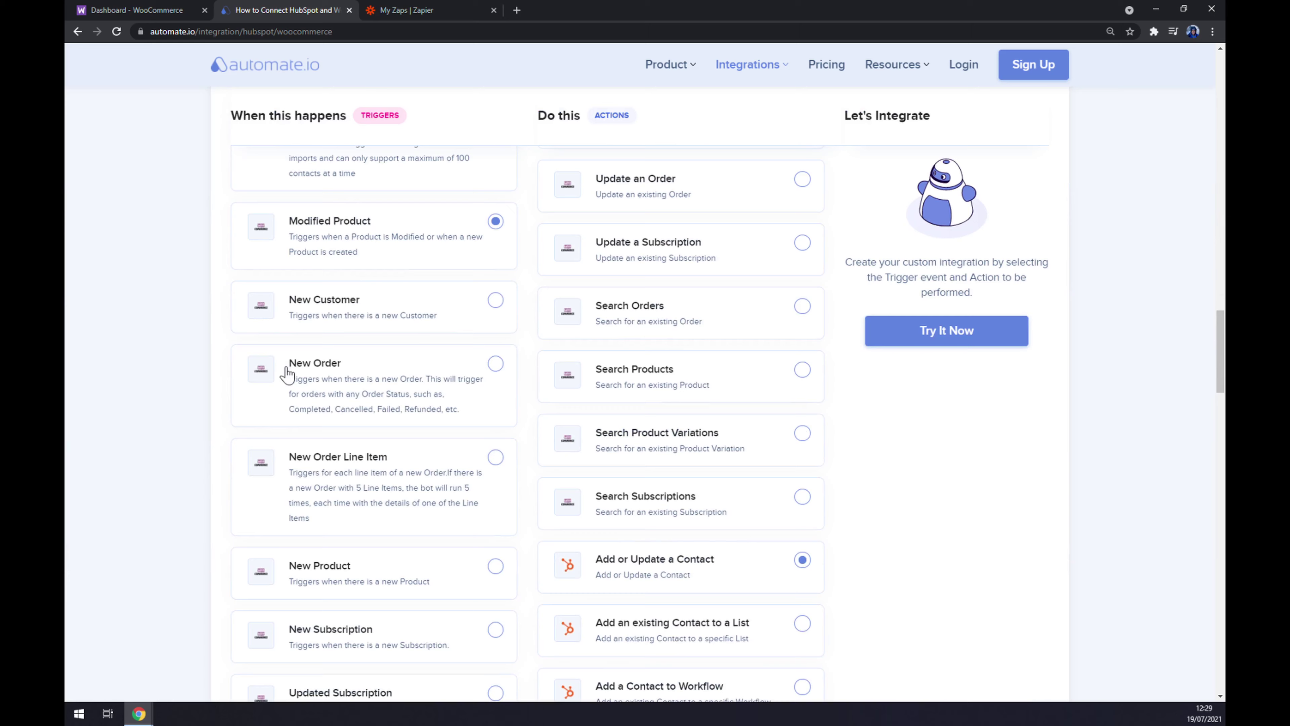
scroll(495, 475, down, 4)
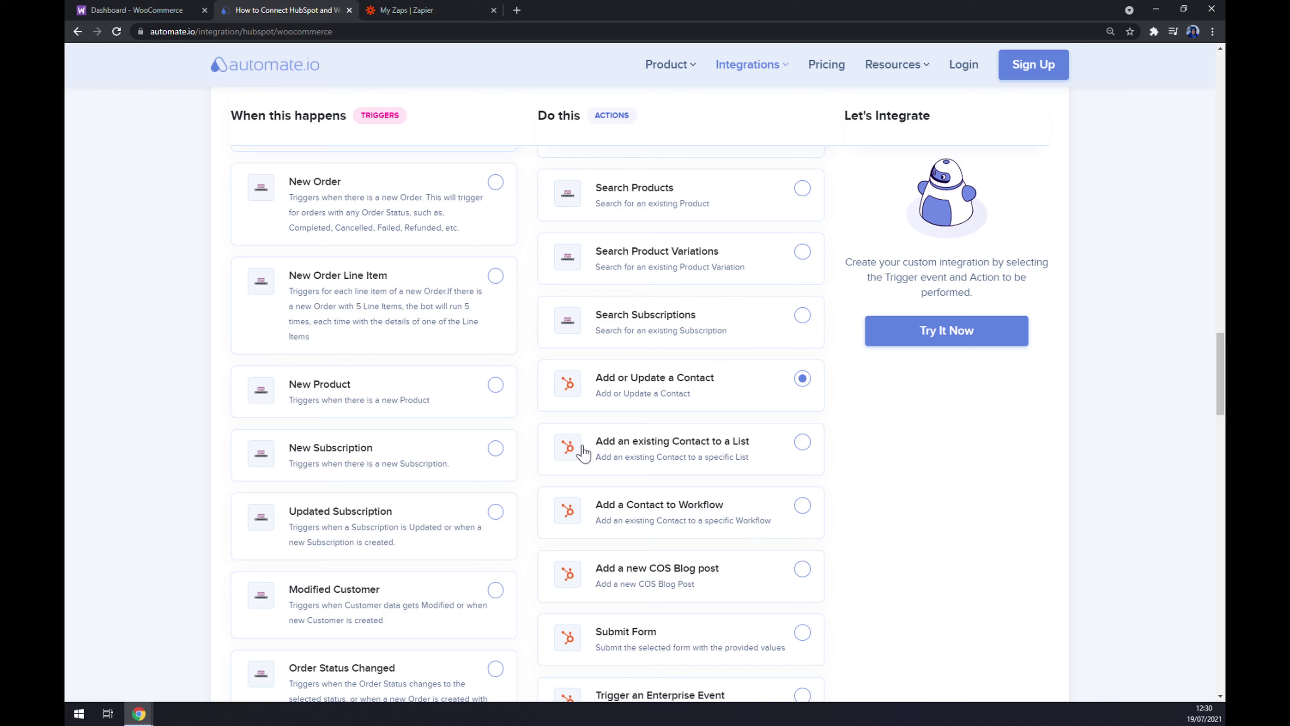
Step: Settle on New Subscription as the trigger after trying New Product and Updated Subscription
click(353, 450)
click(380, 400)
click(359, 527)
scroll(339, 460, down, 6)
scroll(342, 442, up, 4)
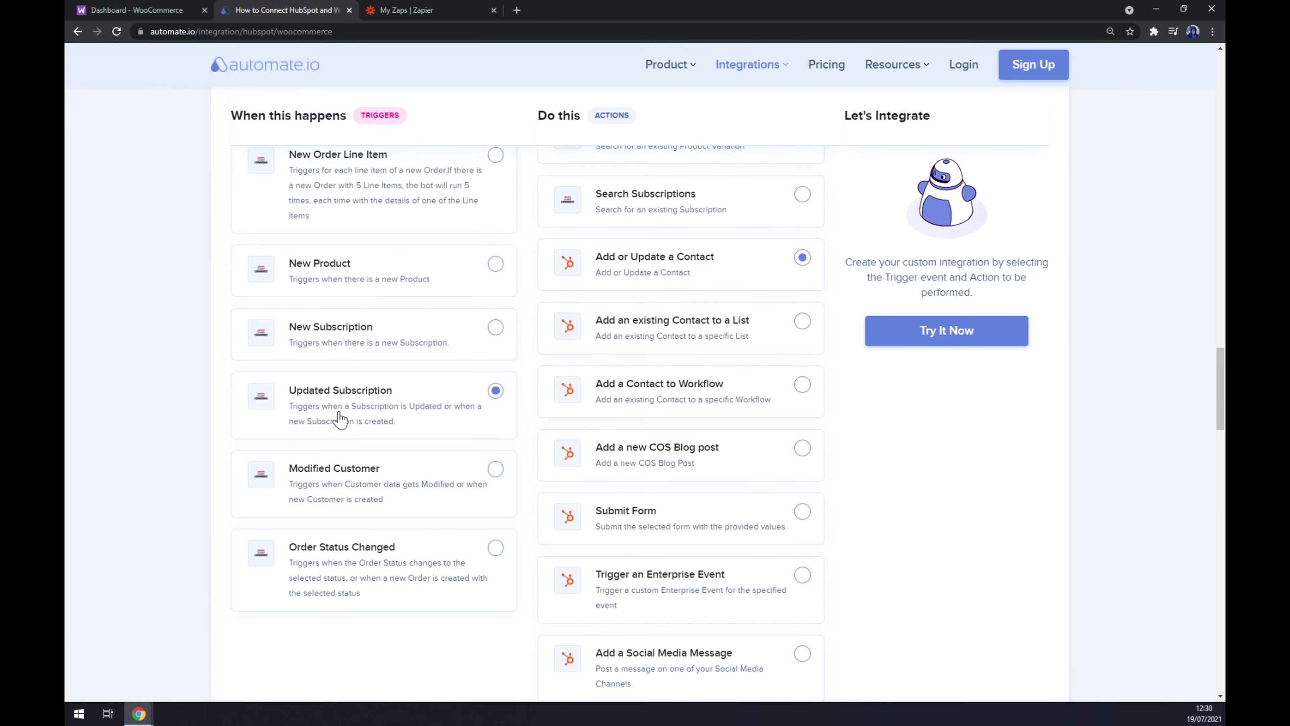
click(370, 276)
click(405, 339)
scroll(436, 340, up, 1)
scroll(432, 344, up, 1)
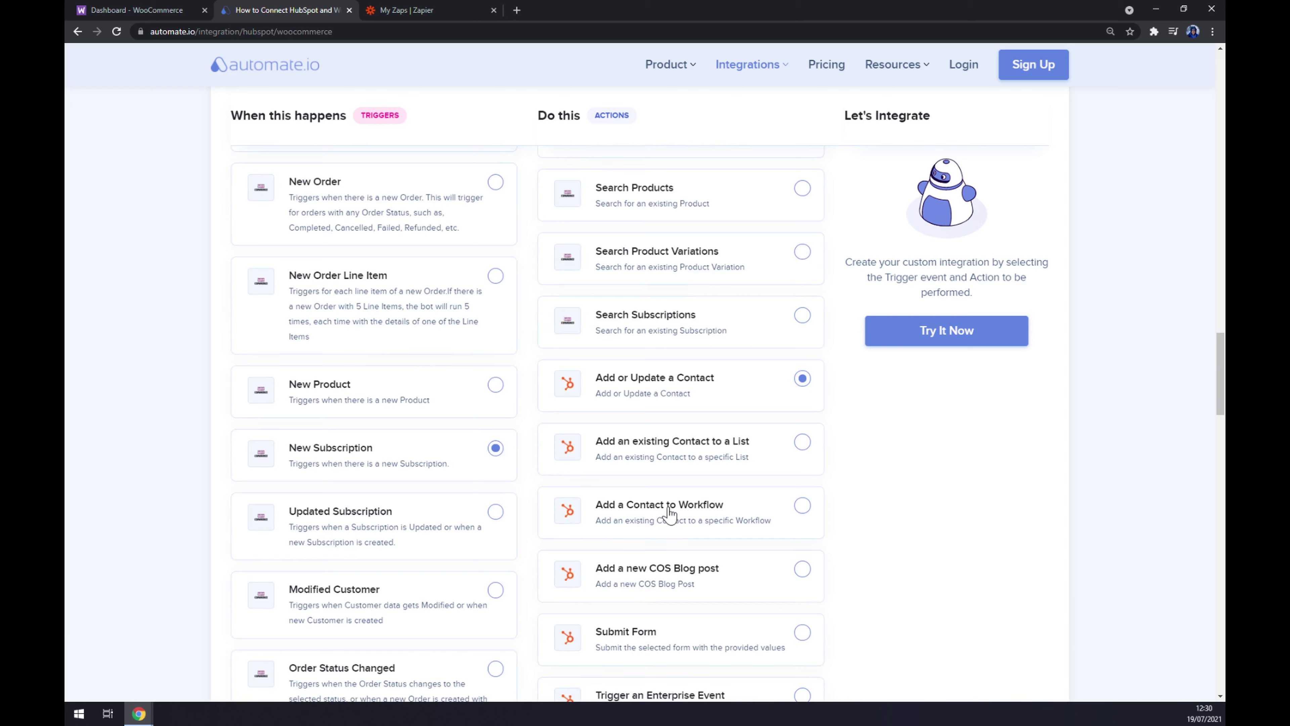
click(946, 330)
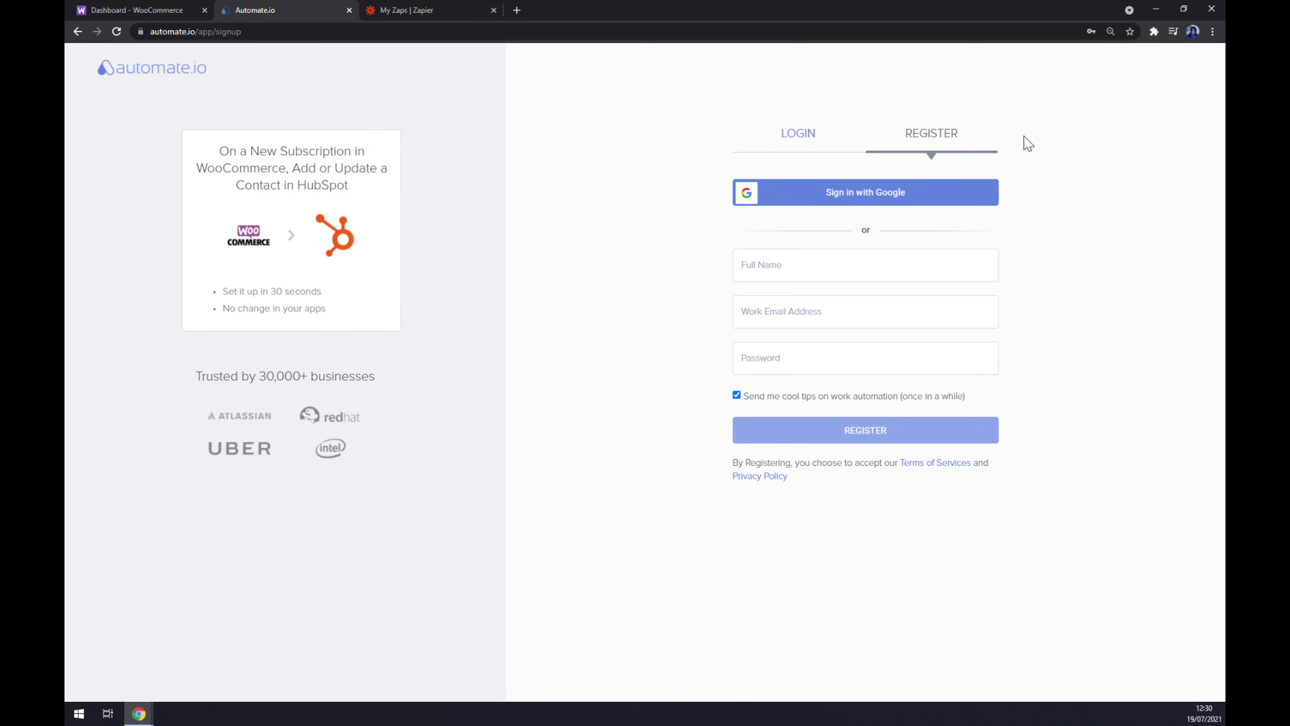
Step: Switch to the 'My Zaps | Zapier' browser tab
click(423, 11)
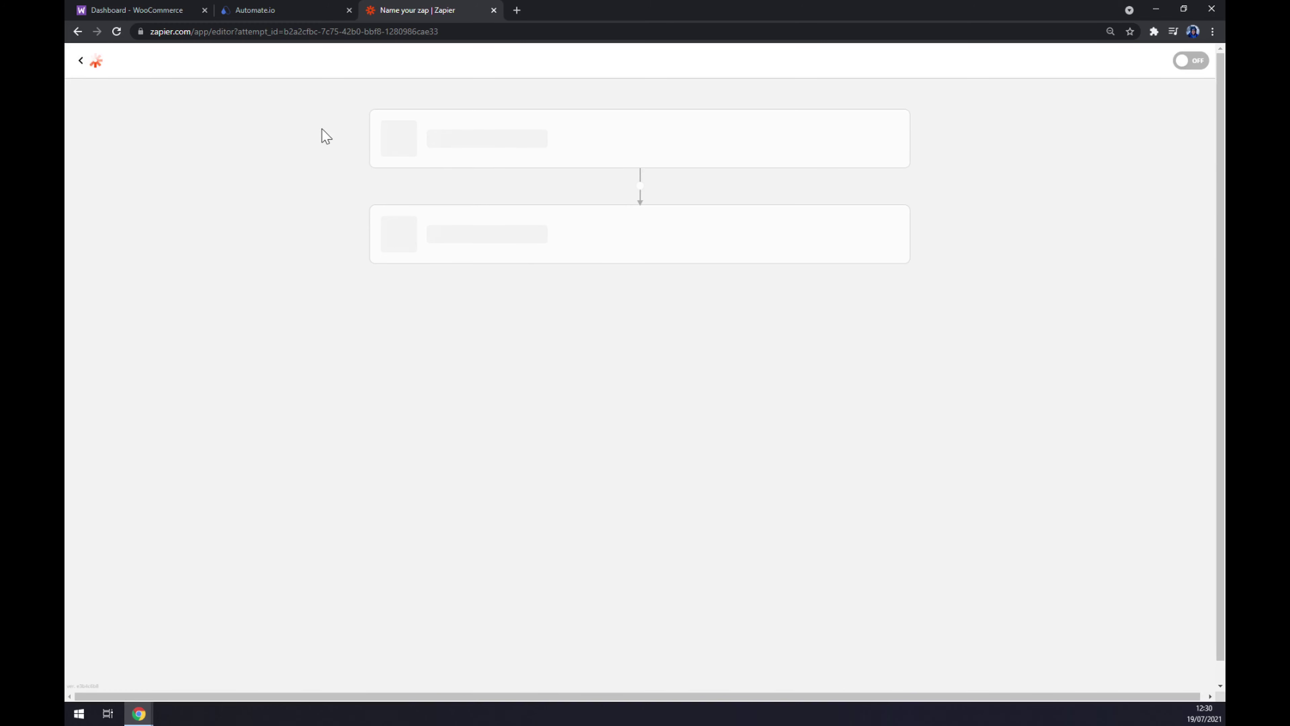
Step: Create a new zap with a WooCommerce Order trigger and open its action step
drag(584, 167, 414, 140)
click(488, 176)
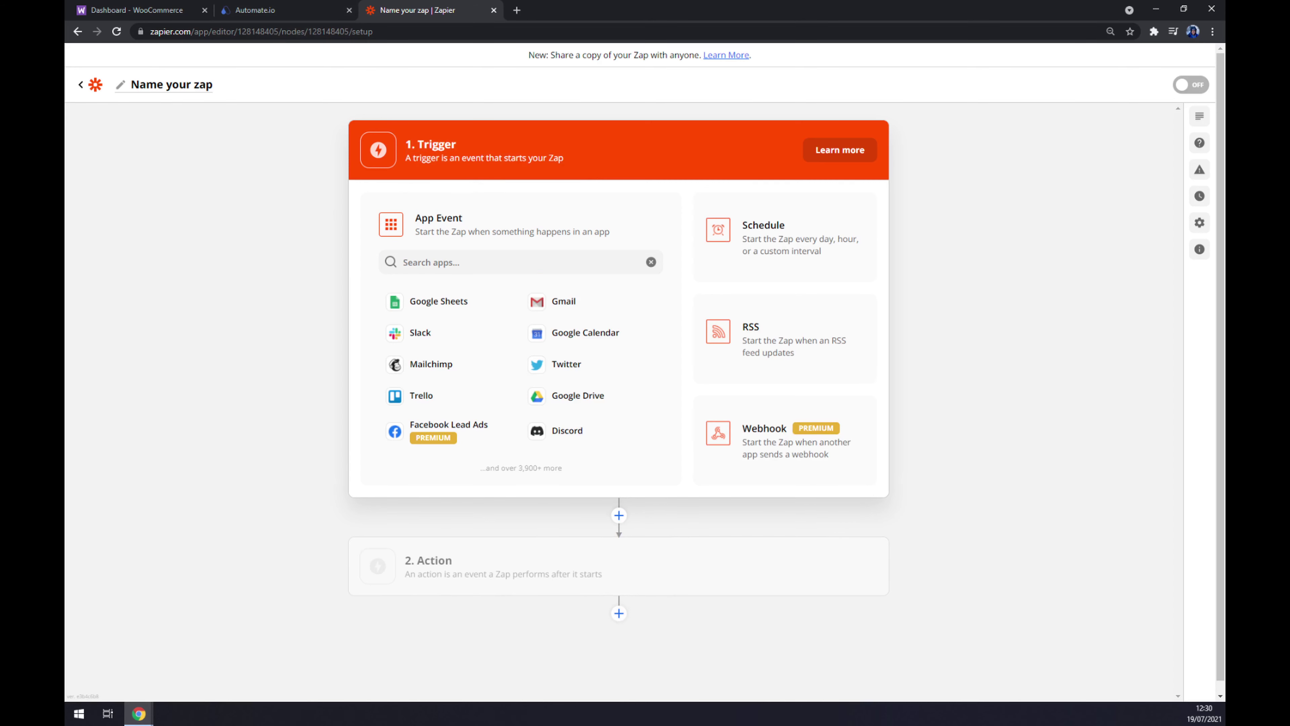
click(404, 261)
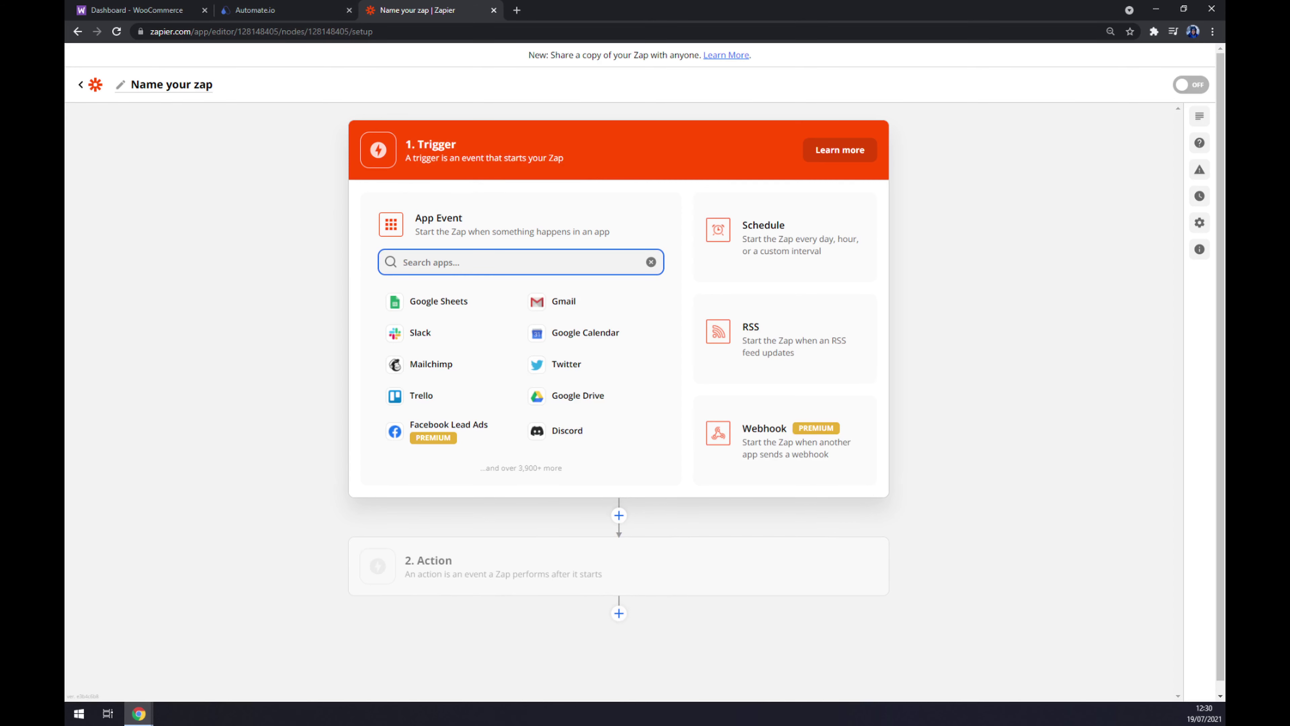
text(wooco)
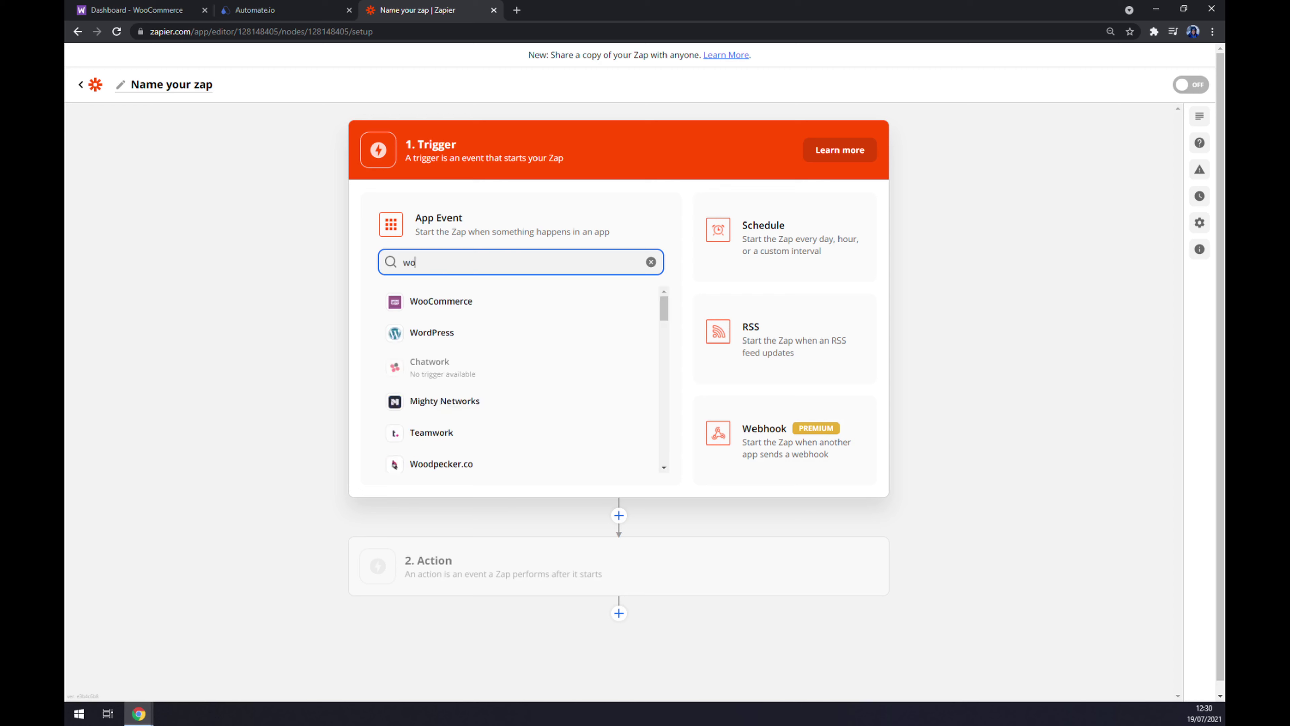
click(457, 301)
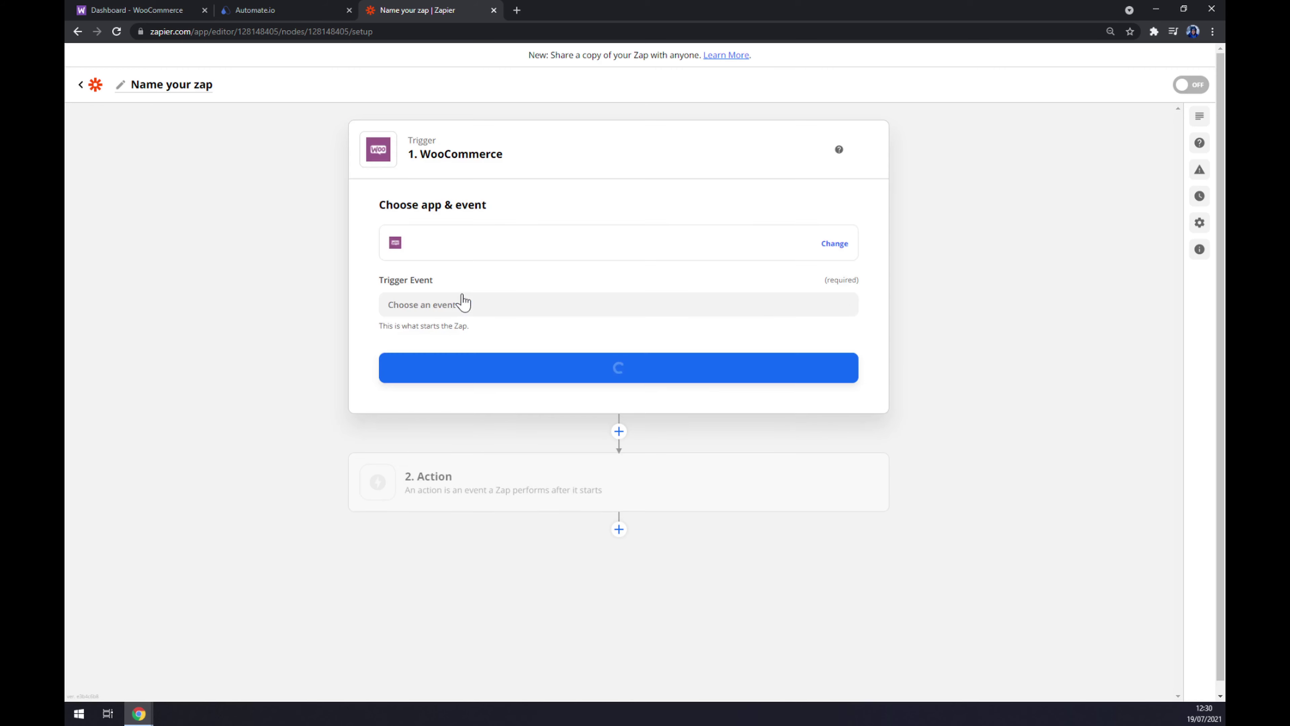
click(457, 305)
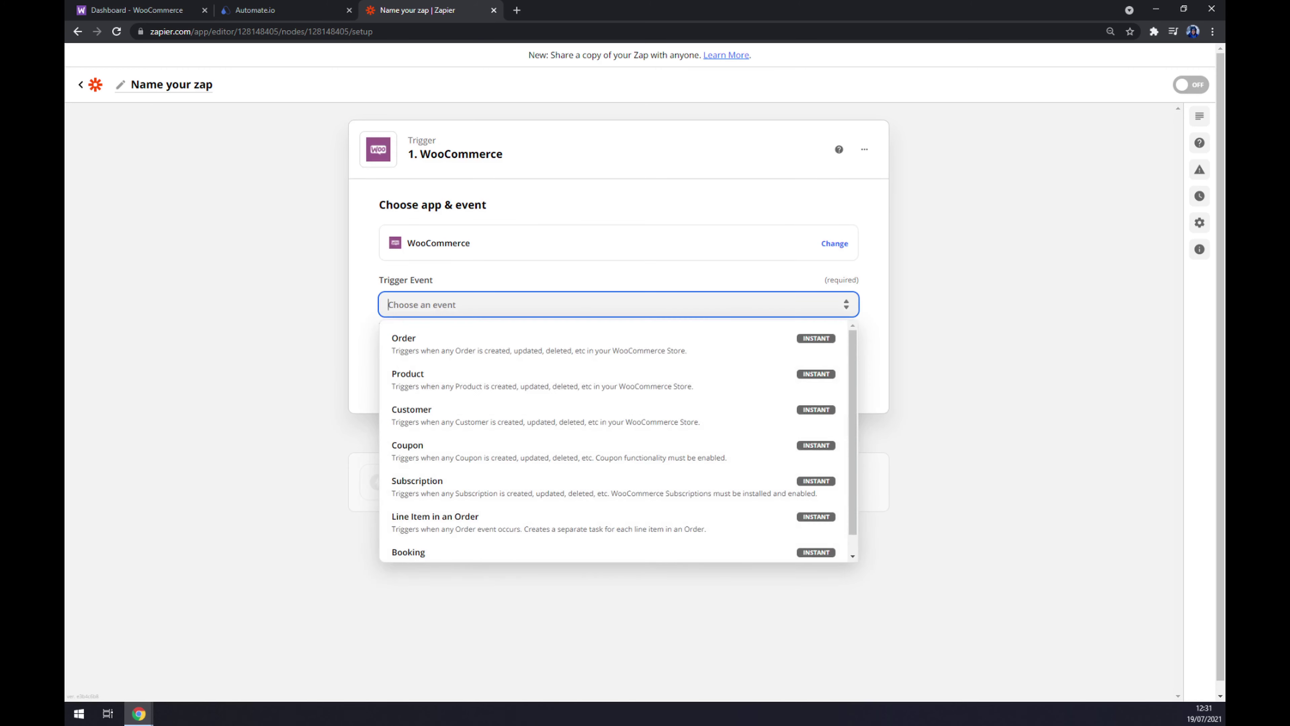
click(469, 338)
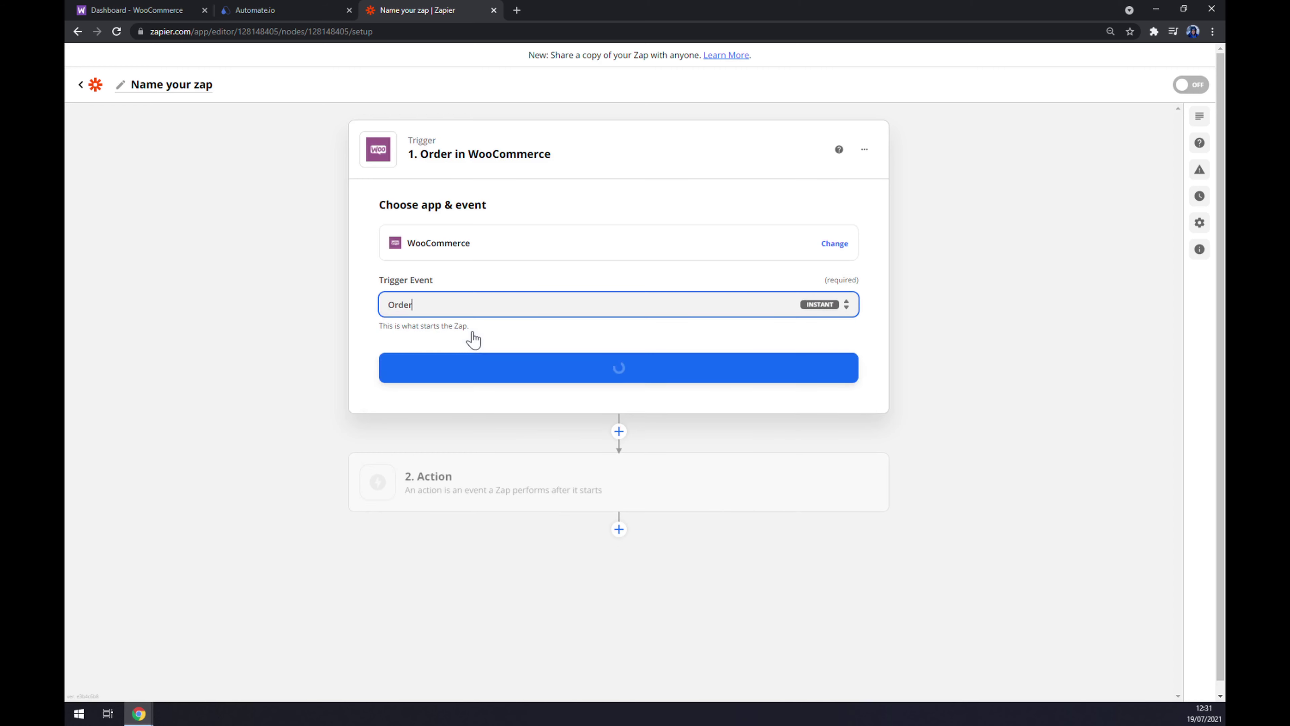
click(569, 371)
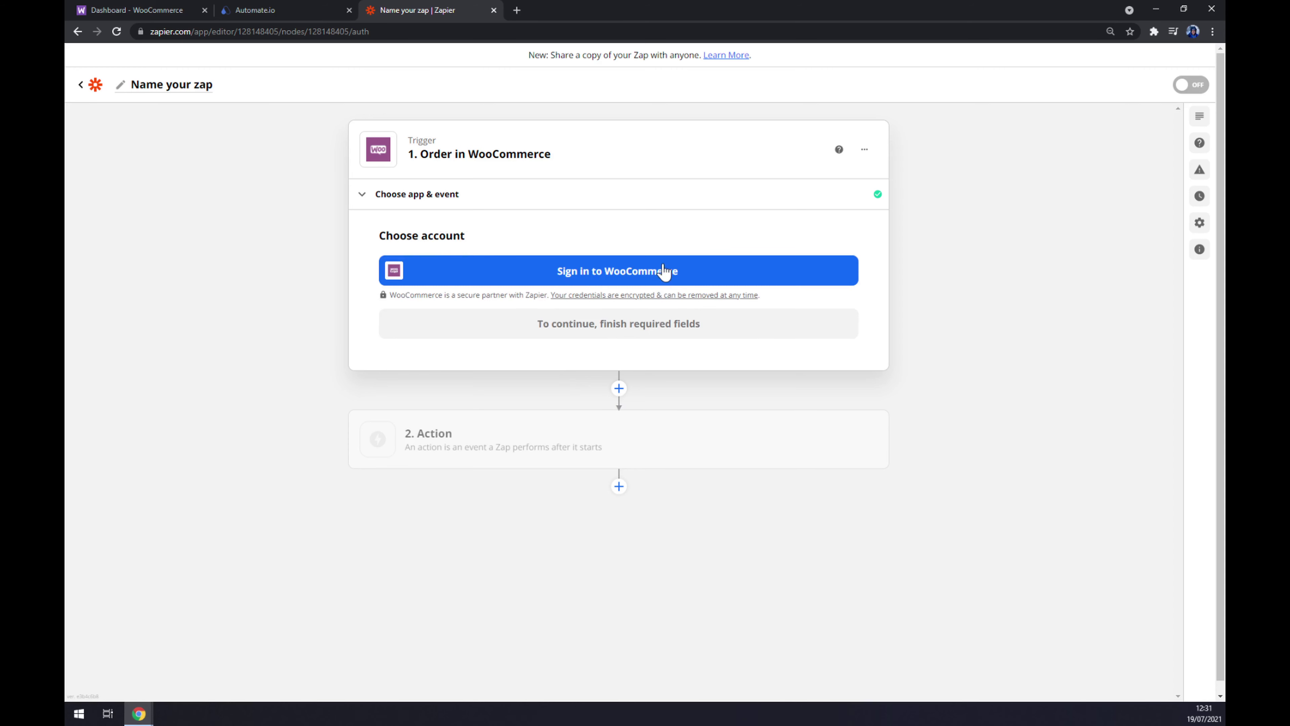
click(469, 451)
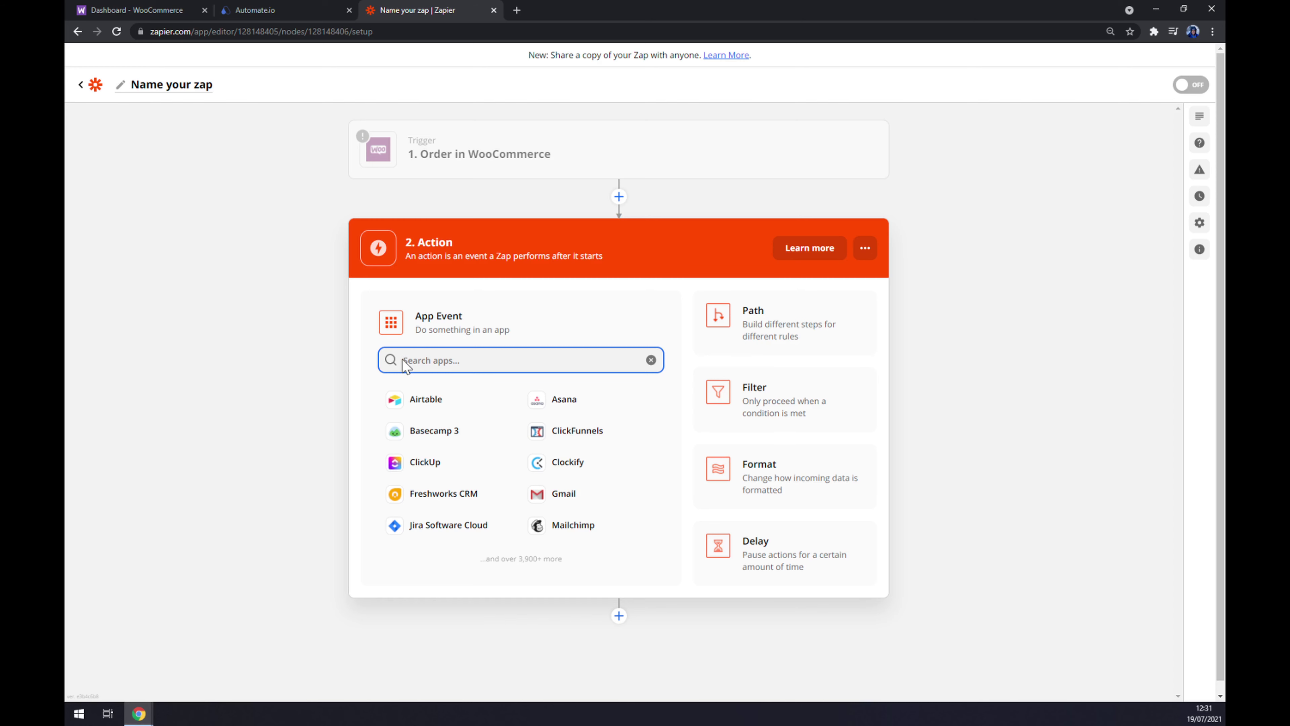
Step: Set the zap's action to HubSpot with the Create Deal event
text(hubspot)
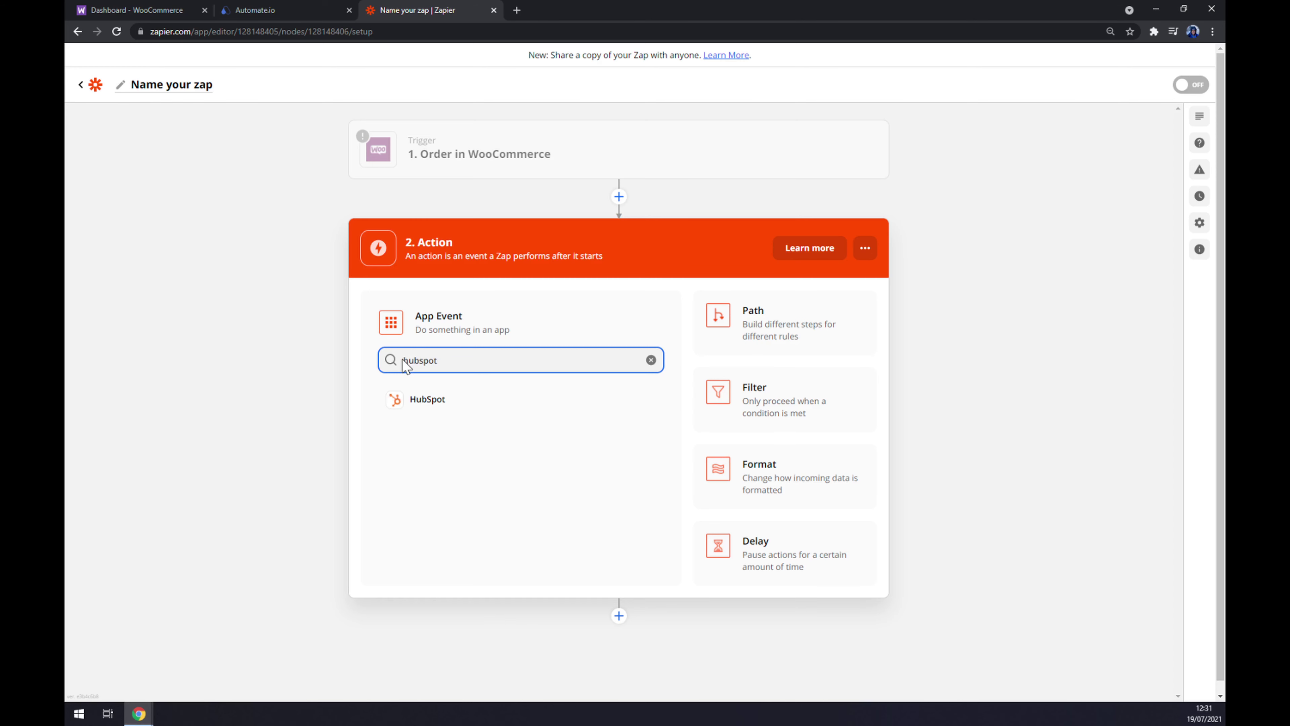
click(427, 399)
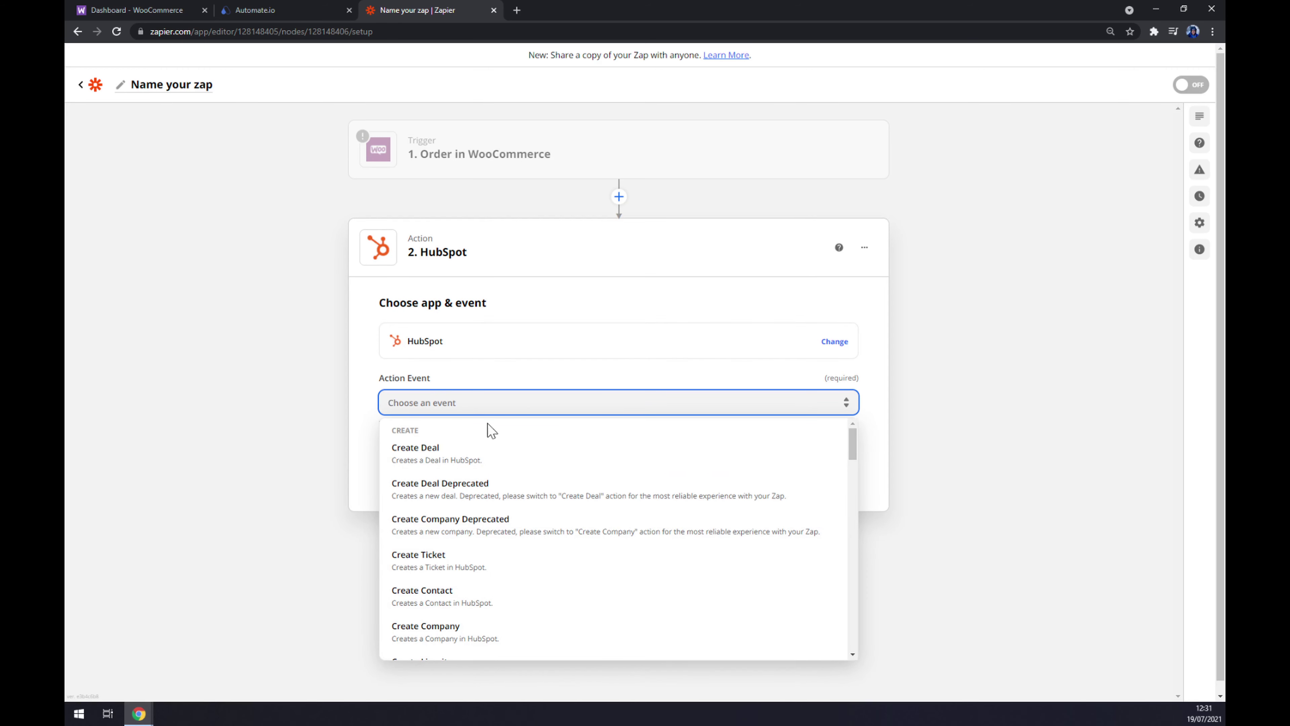
click(475, 452)
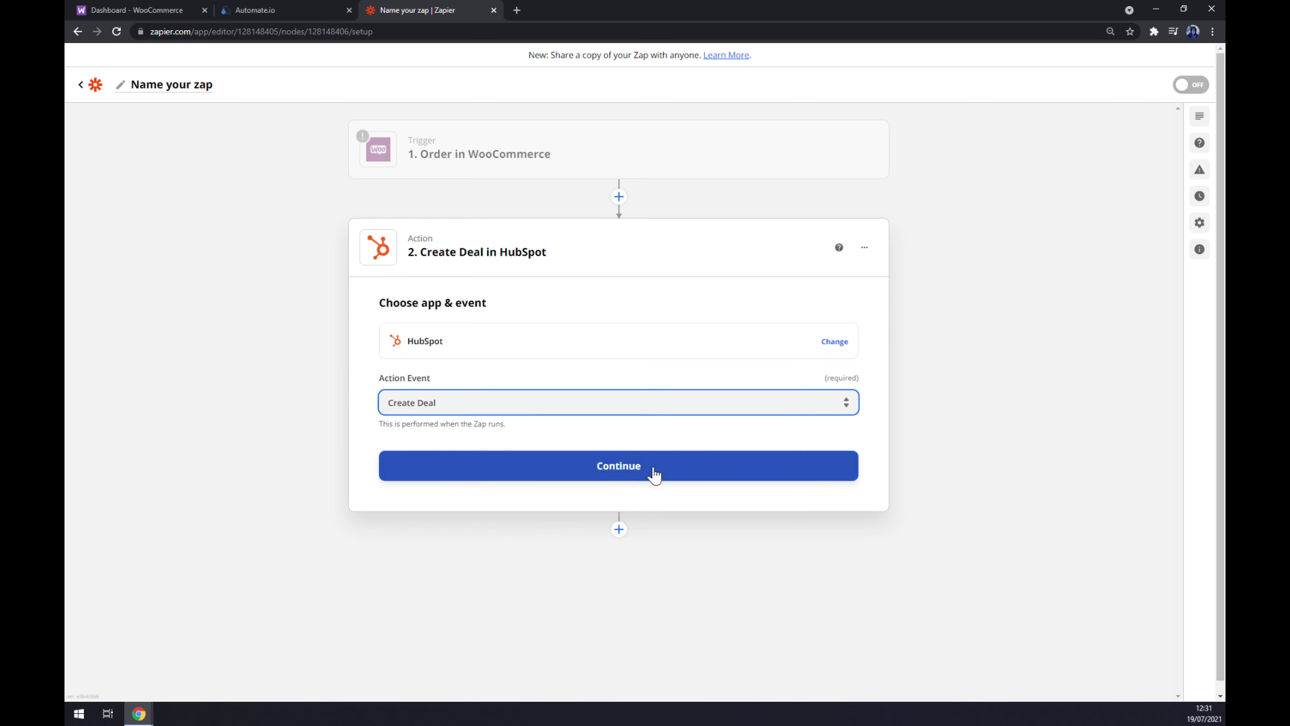
click(650, 474)
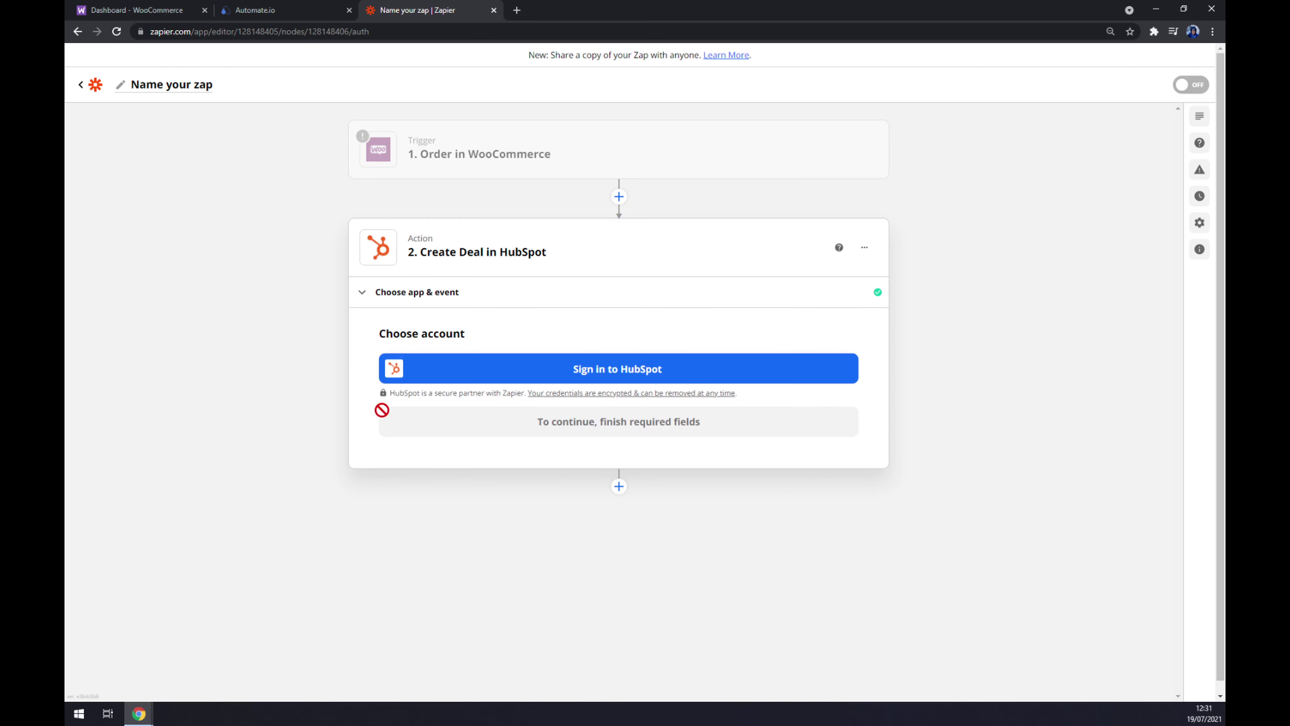